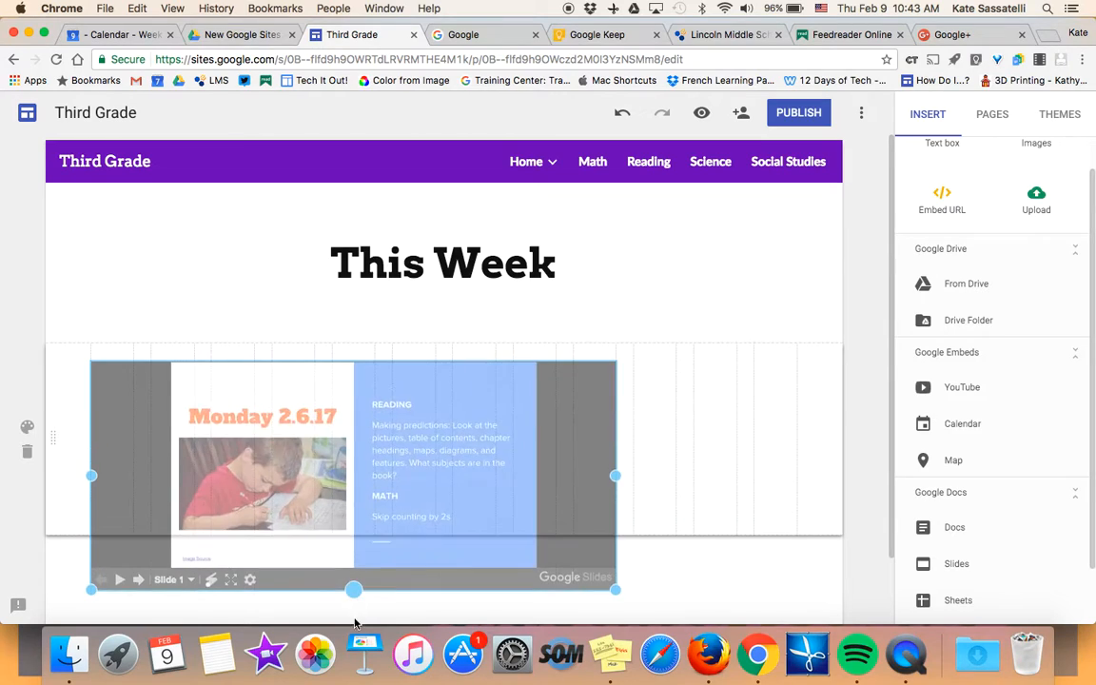
Shrink the embedded slideshow on the This Week page from its left side, leaving it below the page title
{"action": "scroll", "coordinate": [457, 485], "scroll_direction": "down", "scroll_amount": 2}
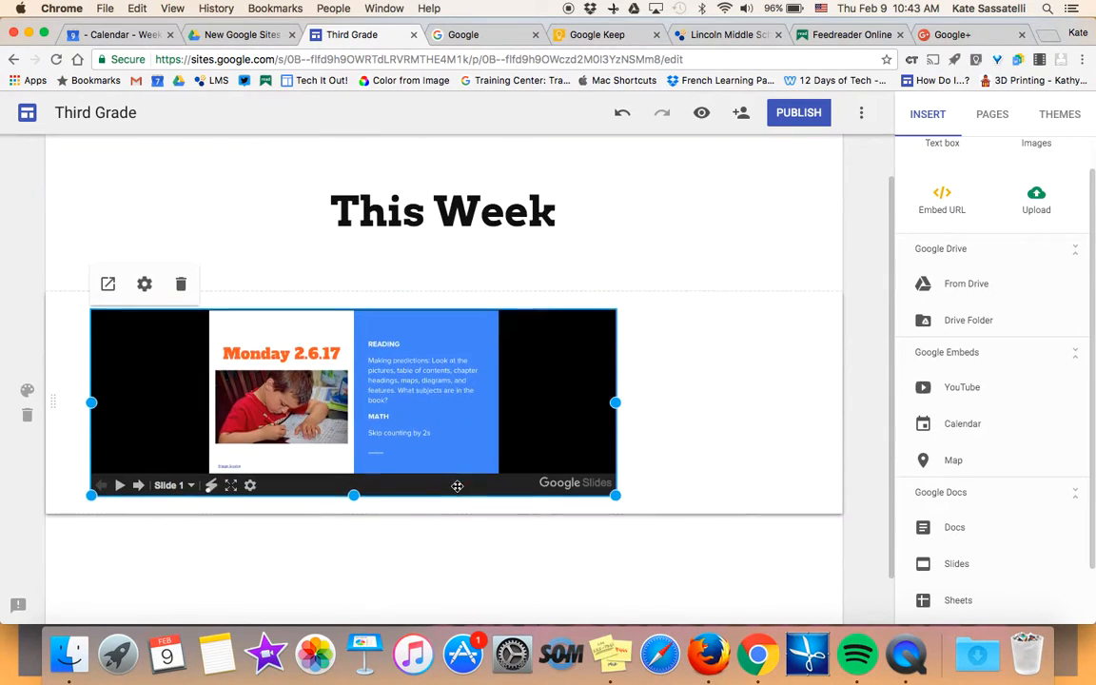
{"action": "left_click_drag", "start_coordinate": [90, 485], "coordinate": [311, 501]}
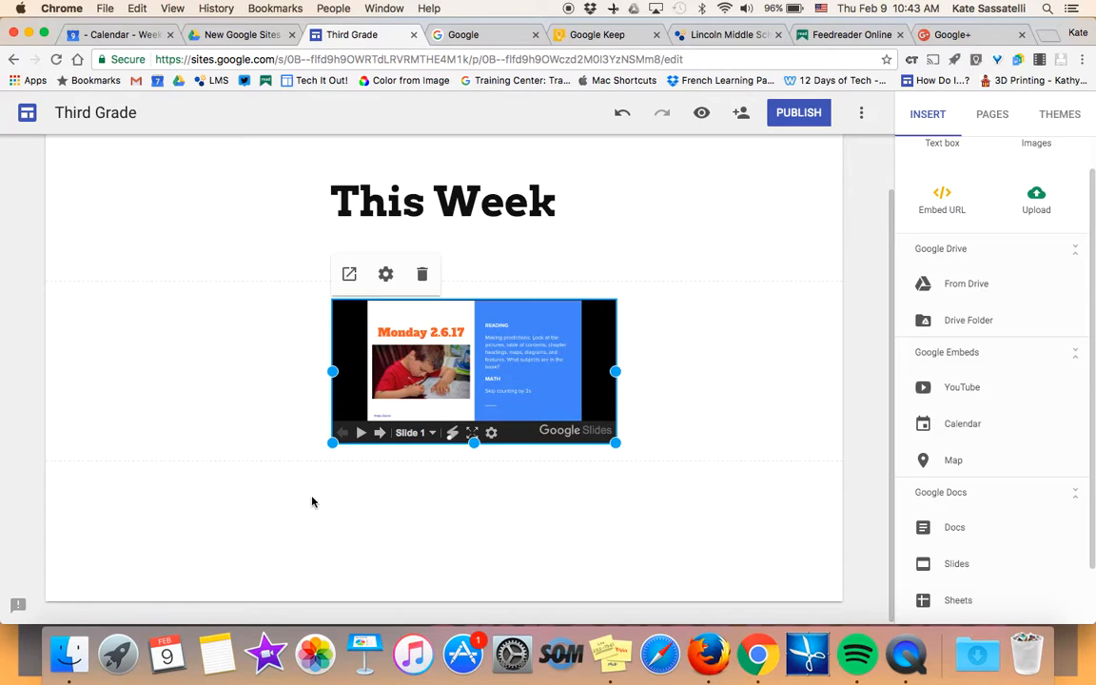
Turn on Auto Start and Loop Playback in the embedded presentation's settings
{"action": "scroll", "coordinate": [312, 501], "scroll_direction": "up", "scroll_amount": 2}
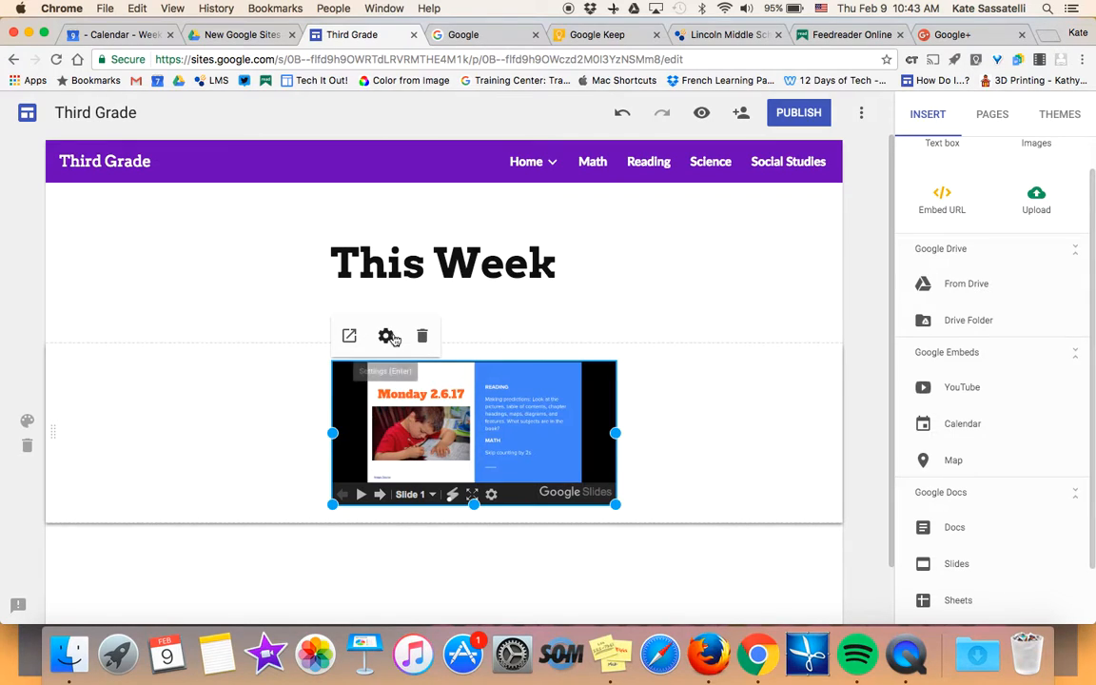
{"action": "left_click", "coordinate": [388, 336]}
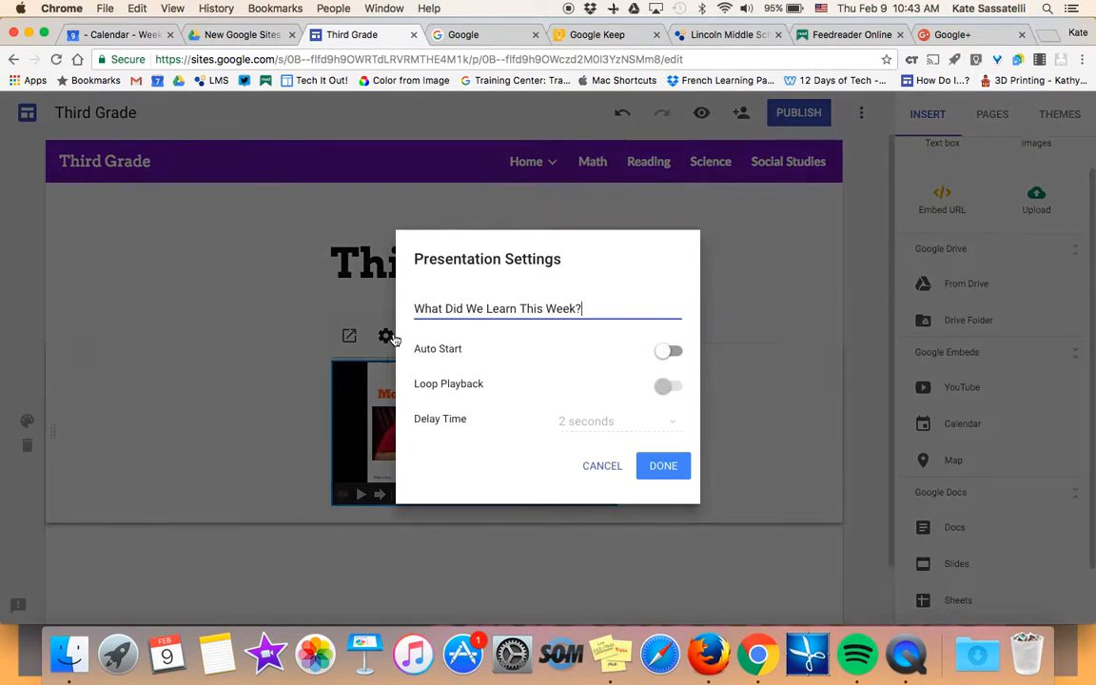
{"action": "left_click", "coordinate": [672, 351]}
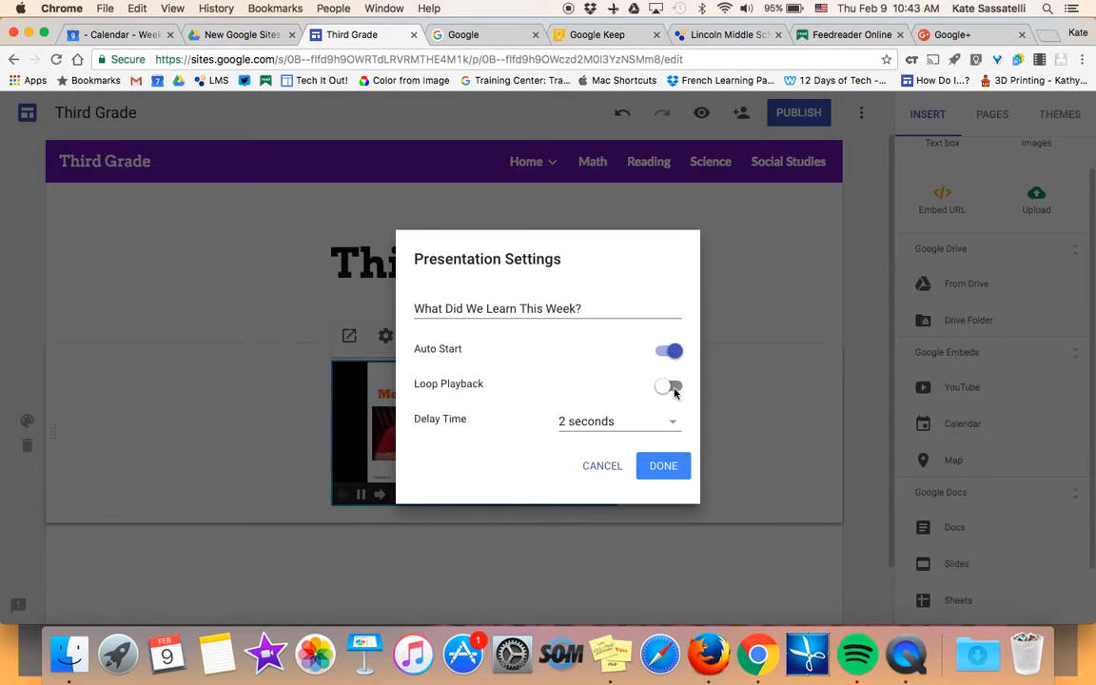
{"action": "left_click", "coordinate": [670, 387]}
{"action": "left_click", "coordinate": [664, 466]}
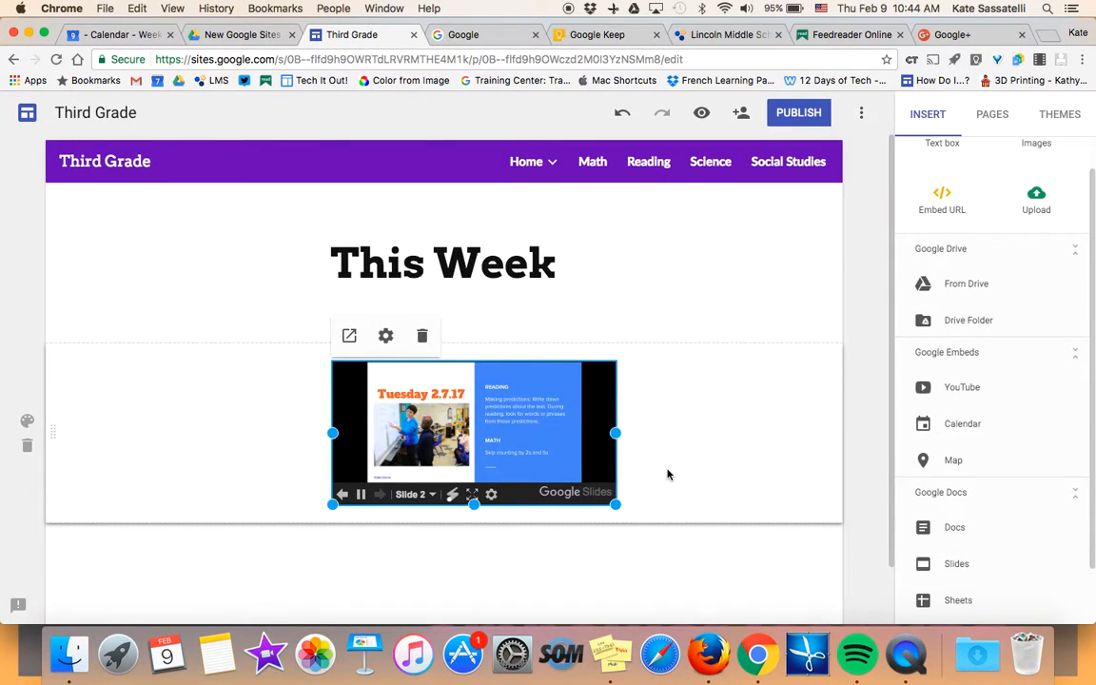
Resize the slideshow so the slide fills its frame without black side bars, and shift it one column towards the right
{"action": "scroll", "coordinate": [666, 472], "scroll_direction": "down", "scroll_amount": 1}
{"action": "left_click_drag", "start_coordinate": [332, 443], "coordinate": [287, 549]}
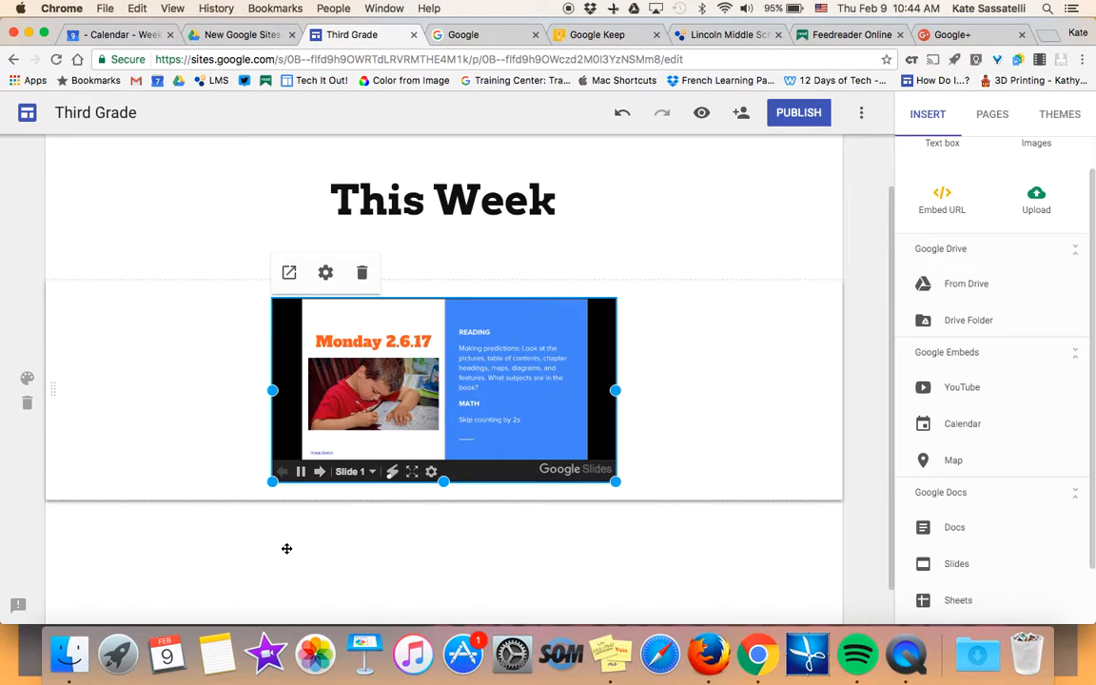
{"action": "left_click_drag", "start_coordinate": [613, 390], "coordinate": [555, 375]}
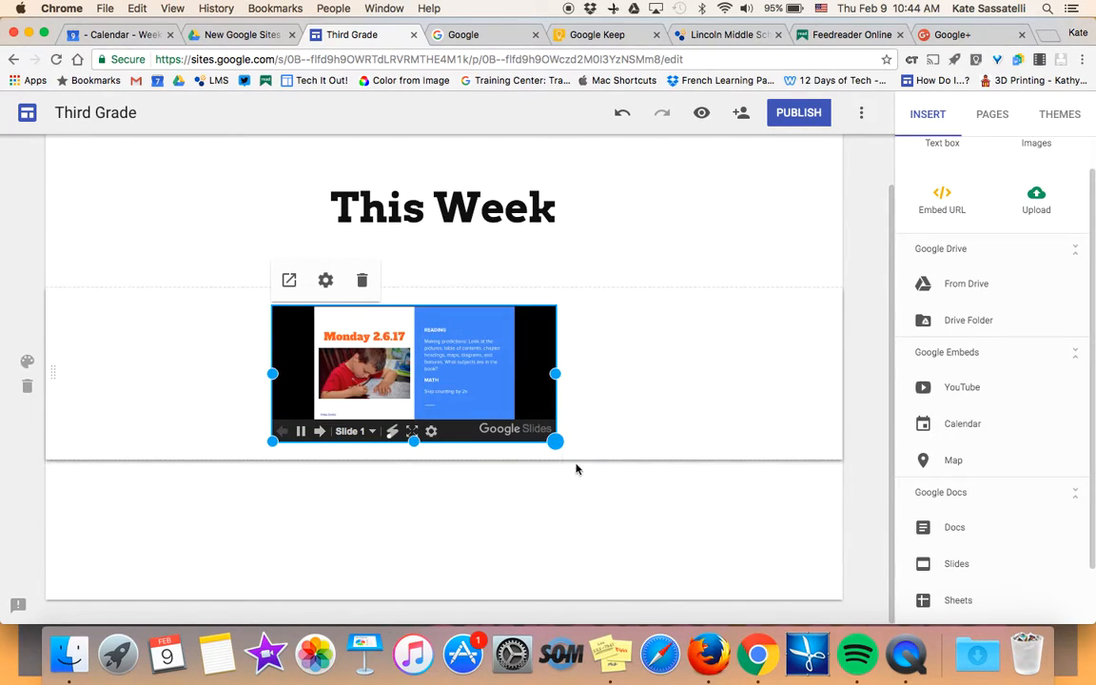
{"action": "left_click_drag", "start_coordinate": [555, 442], "coordinate": [564, 555]}
{"action": "left_click_drag", "start_coordinate": [459, 370], "coordinate": [501, 373]}
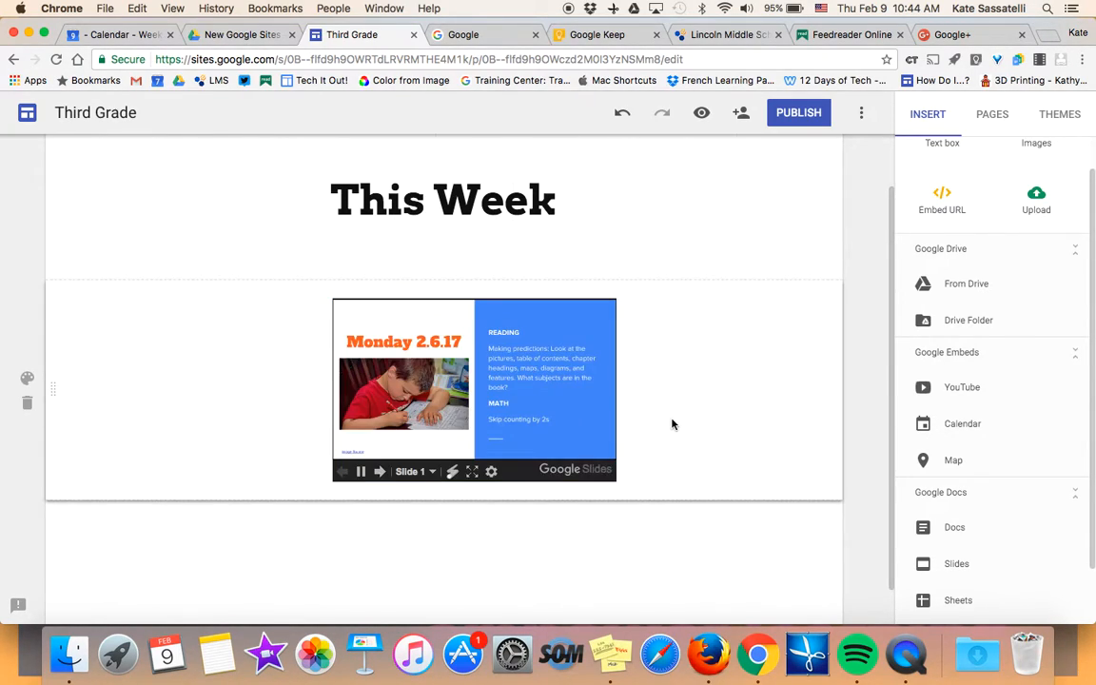
Give the section containing the slideshow a light grey background
{"action": "scroll", "coordinate": [672, 424], "scroll_direction": "up", "scroll_amount": 2}
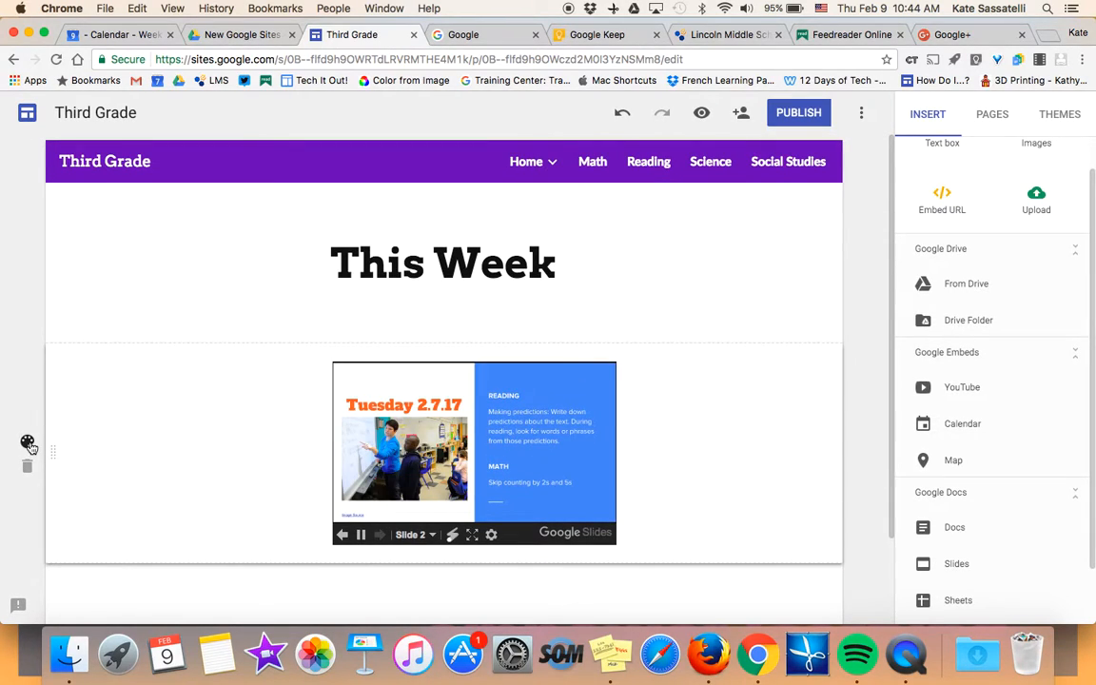
{"action": "left_click", "coordinate": [28, 443]}
{"action": "left_click", "coordinate": [148, 451]}
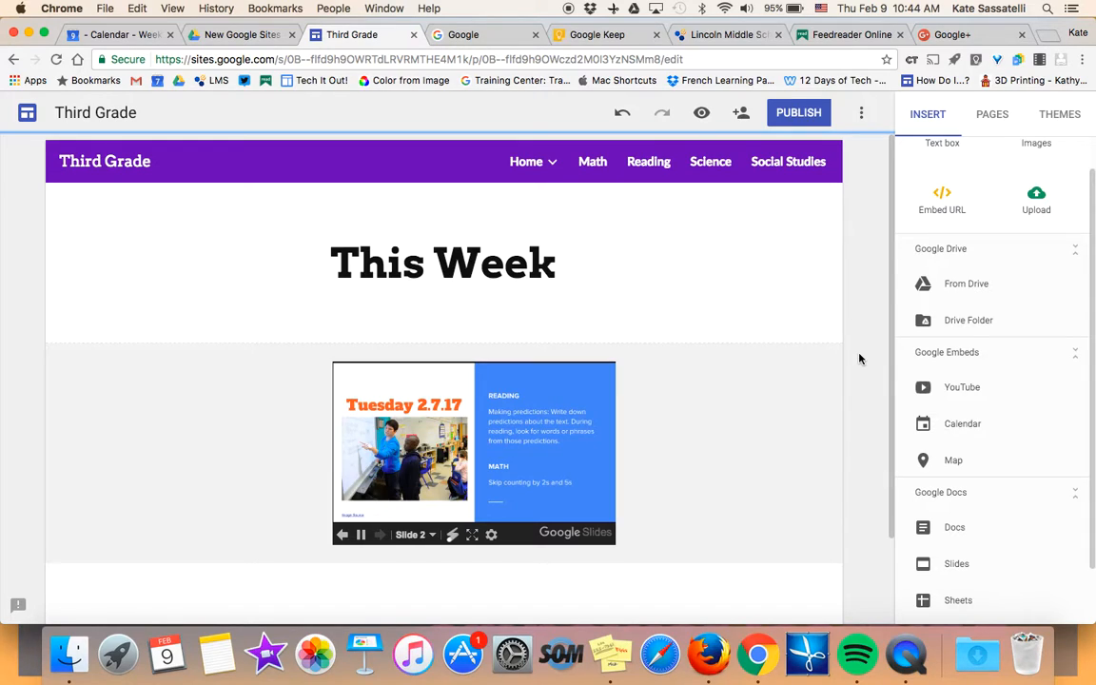
Open the site's Math page, and copy the link from the YouTube Video document in the New Google Sites Drive folder
{"action": "left_click", "coordinate": [592, 164]}
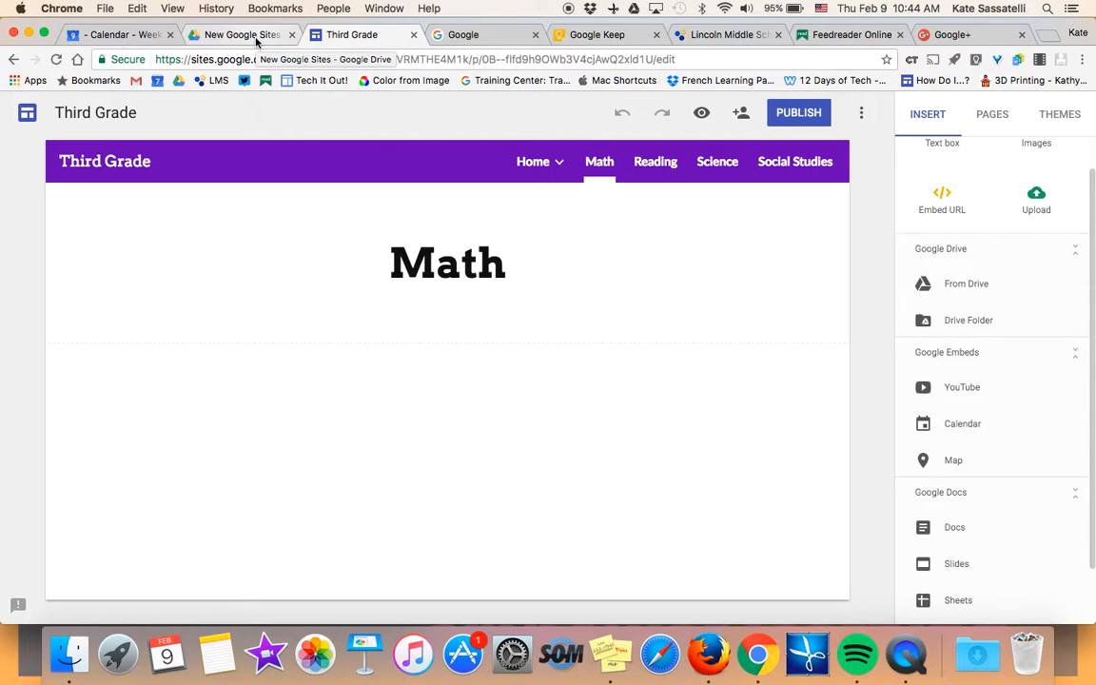
{"action": "left_click", "coordinate": [243, 35]}
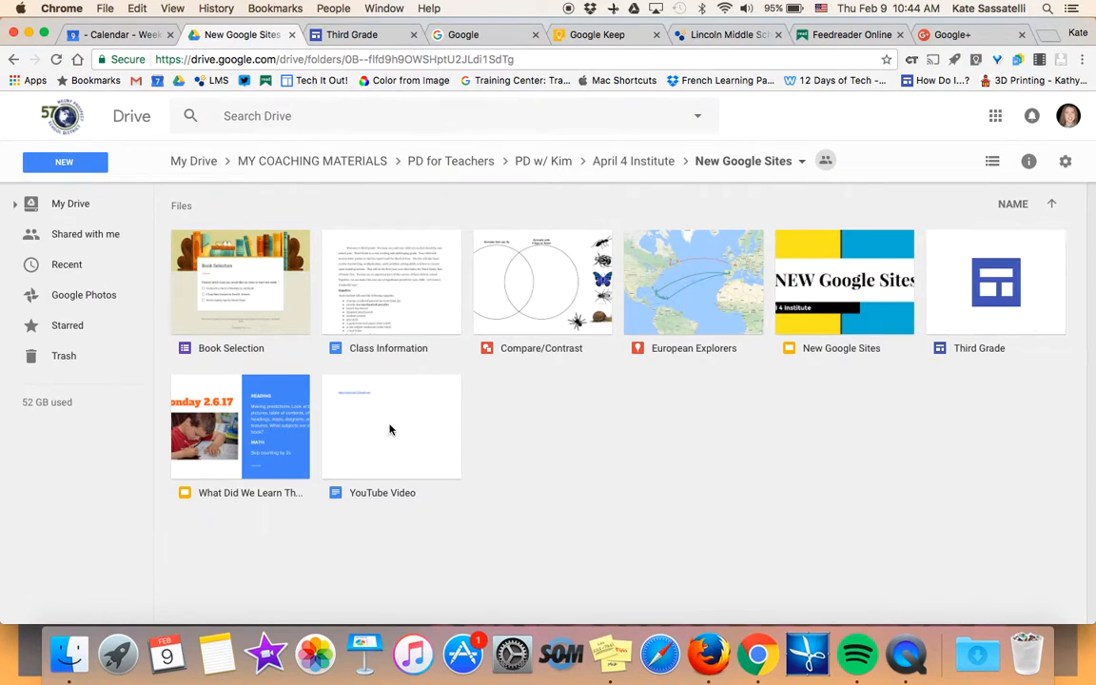
{"action": "double_click", "coordinate": [389, 428]}
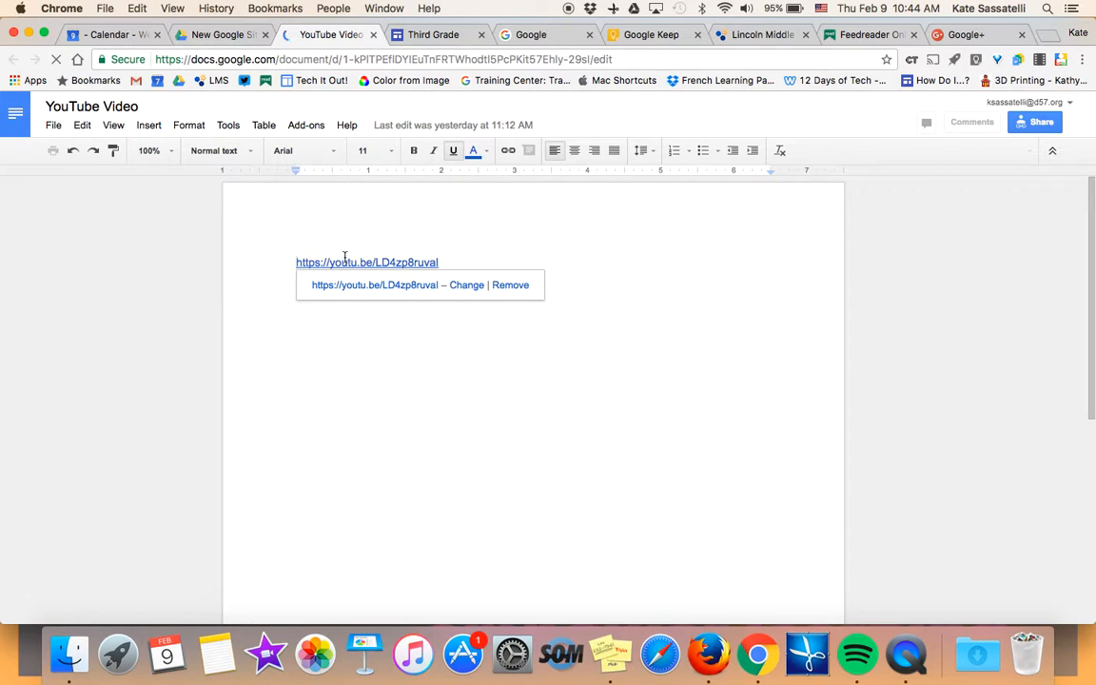
{"action": "left_click_drag", "start_coordinate": [438, 262], "coordinate": [296, 262]}
{"action": "key", "text": "super+c"}
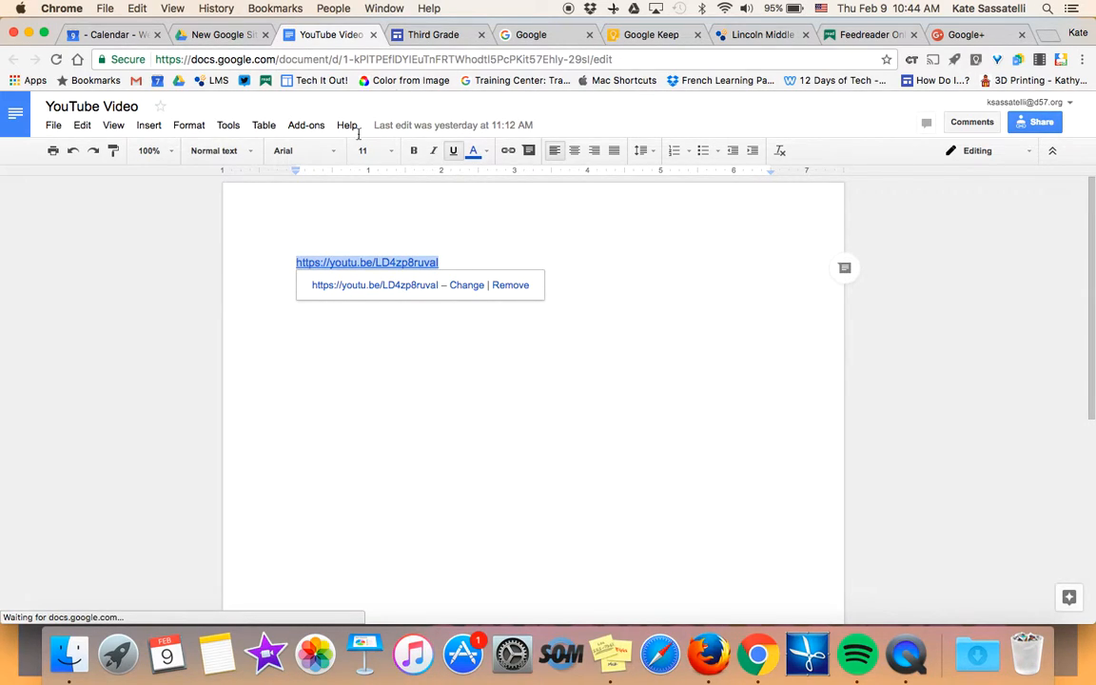
Back on the site's Math page, find the YouTube video with the copied link and insert "Multiplication 3rd Grade - Learn Multiplication Educational Math Videos"
{"action": "left_click", "coordinate": [447, 35]}
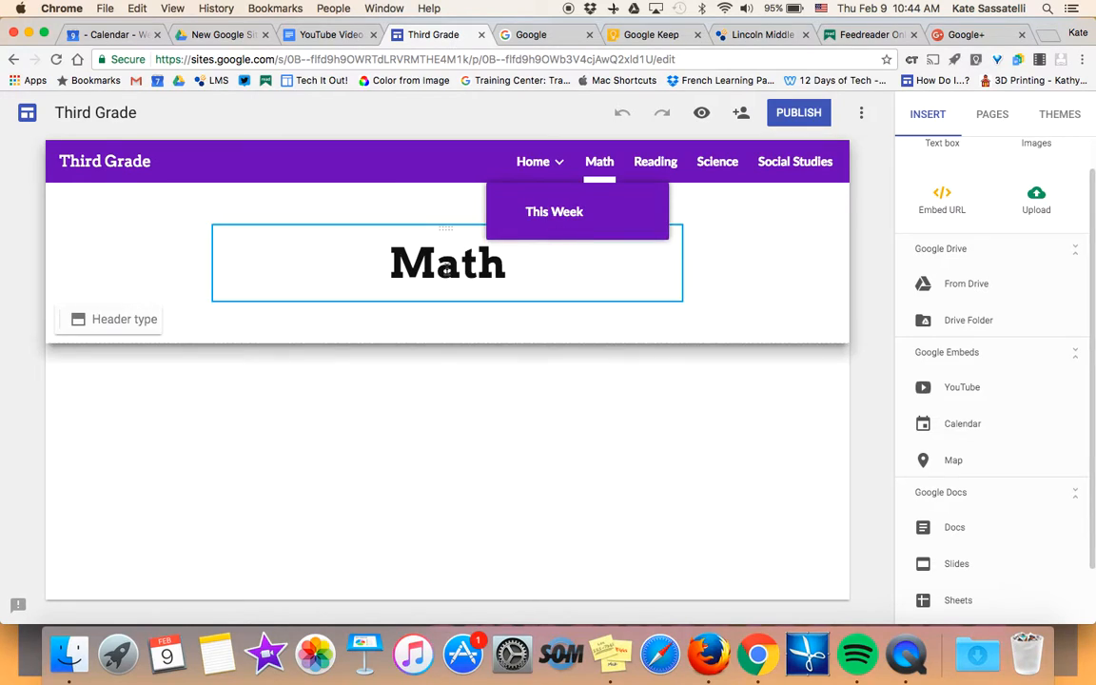
{"action": "left_click", "coordinate": [962, 388]}
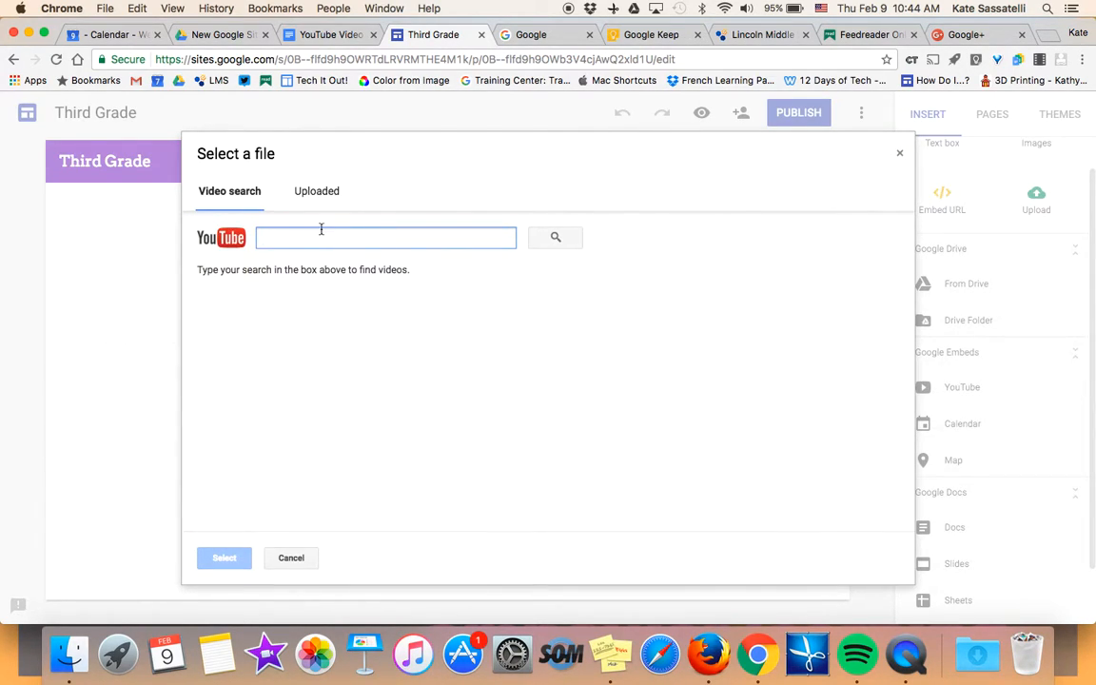
{"action": "key", "text": "super+v"}
{"action": "key", "text": "Return"}
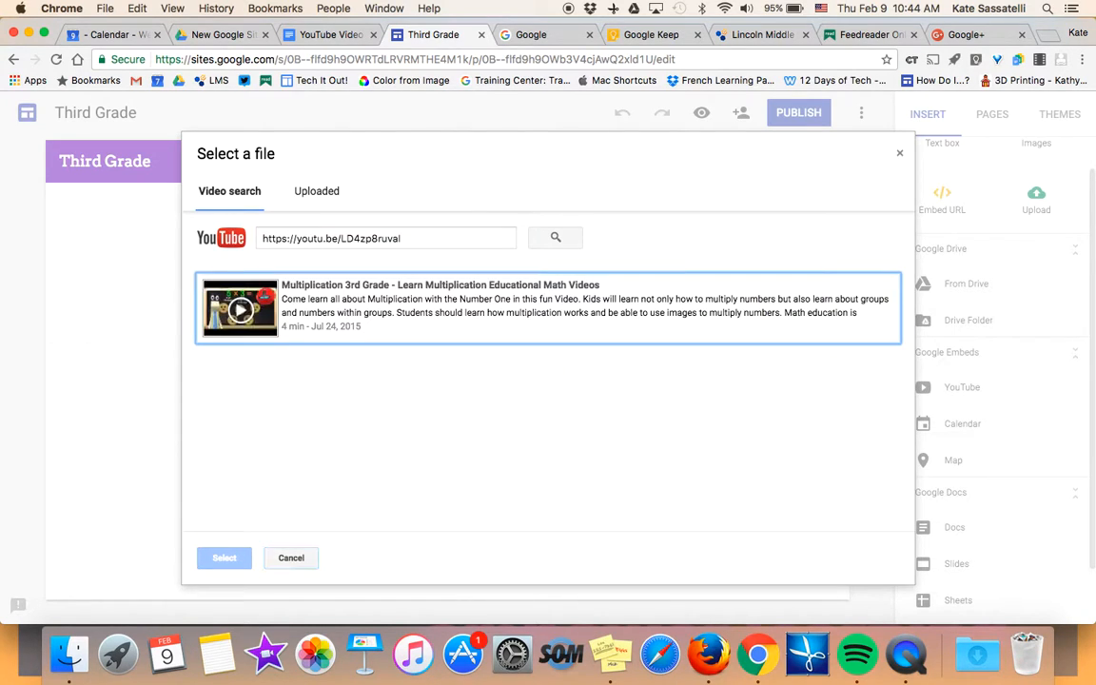
{"action": "left_click", "coordinate": [382, 314]}
{"action": "left_click", "coordinate": [228, 562]}
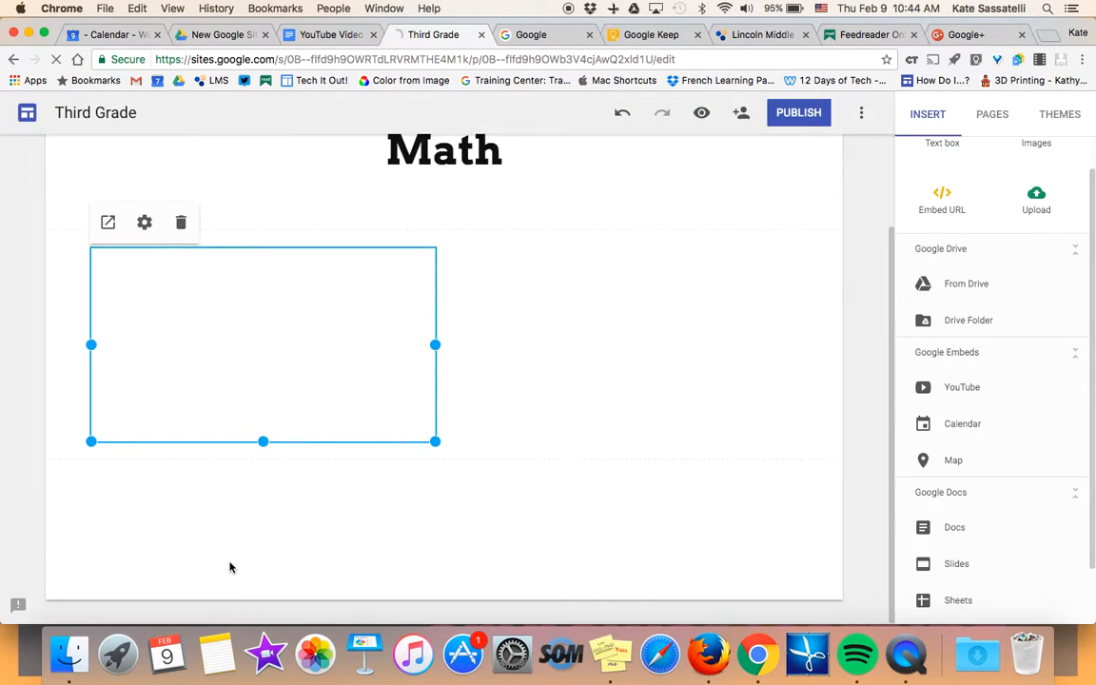
Resize the multiplication video so its full frame fits, and centre it under the Math title
{"action": "left_click_drag", "start_coordinate": [435, 443], "coordinate": [591, 585]}
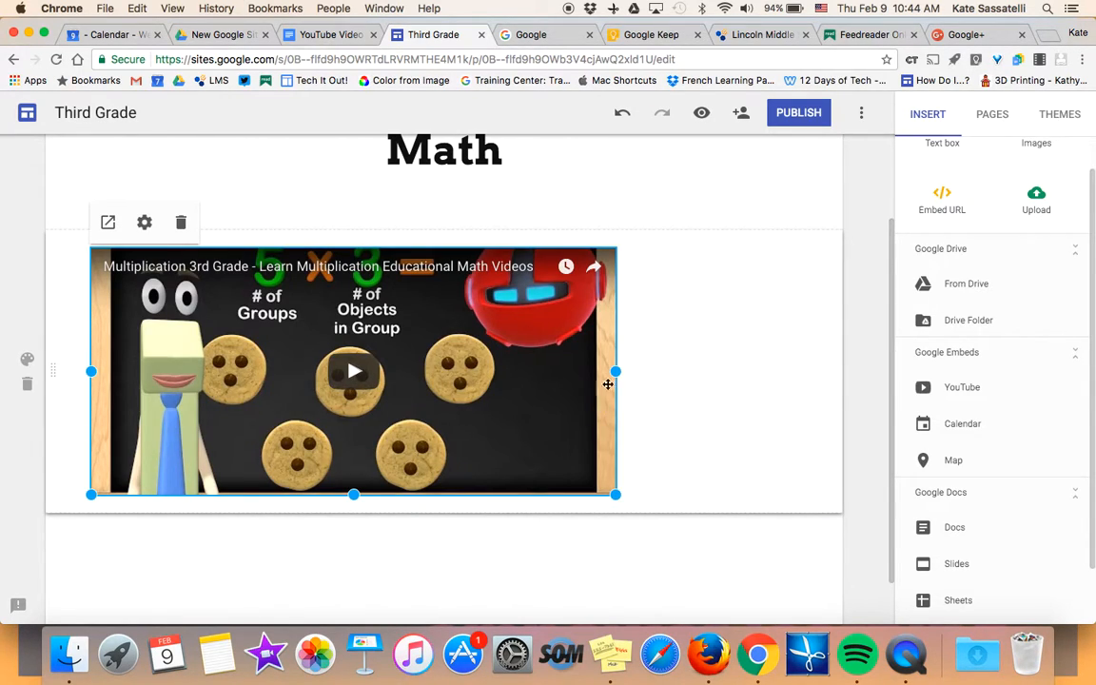
{"action": "left_click_drag", "start_coordinate": [618, 372], "coordinate": [509, 380]}
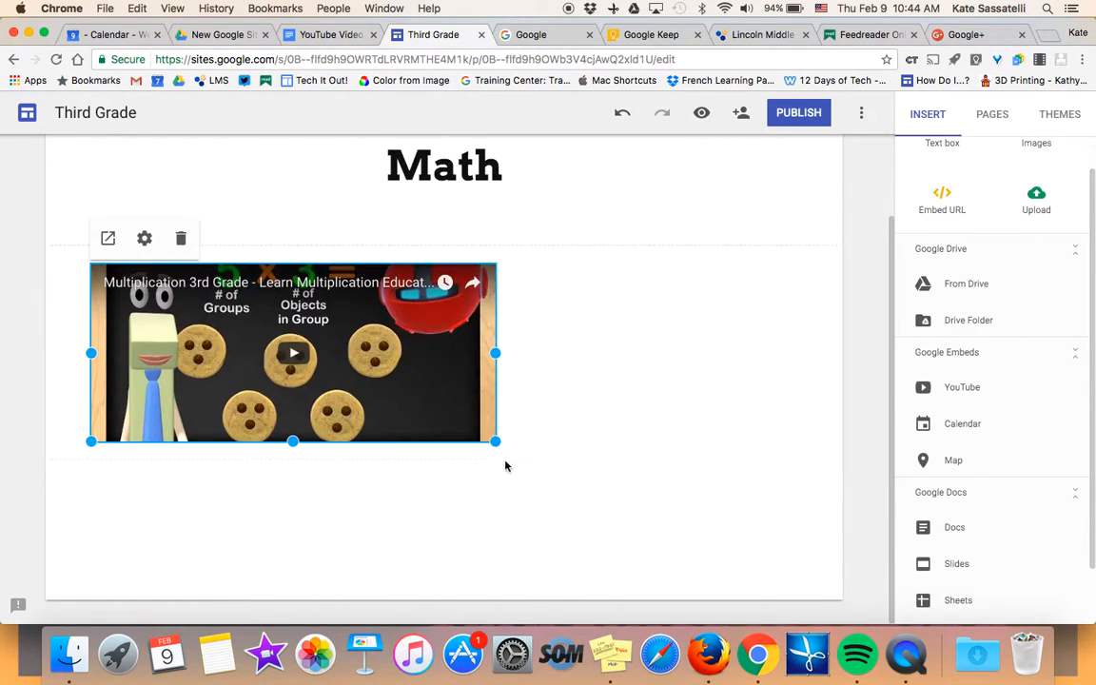
{"action": "left_click_drag", "start_coordinate": [496, 441], "coordinate": [426, 533]}
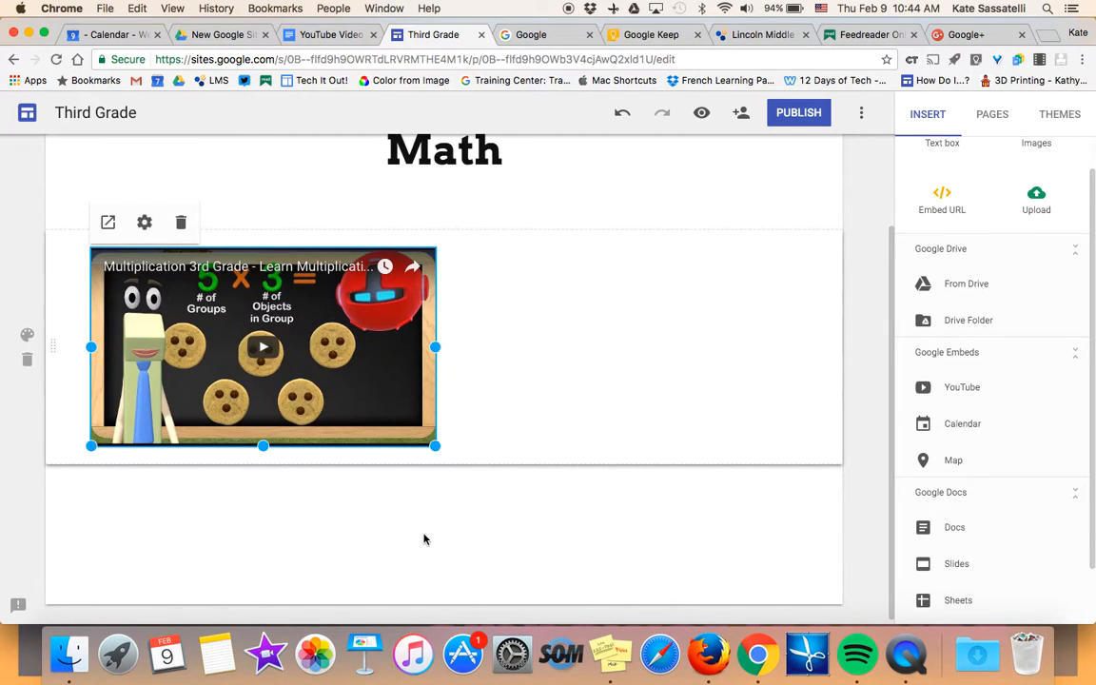
{"action": "left_click_drag", "start_coordinate": [395, 349], "coordinate": [570, 418]}
{"action": "scroll", "coordinate": [553, 549], "scroll_direction": "up", "scroll_amount": 3}
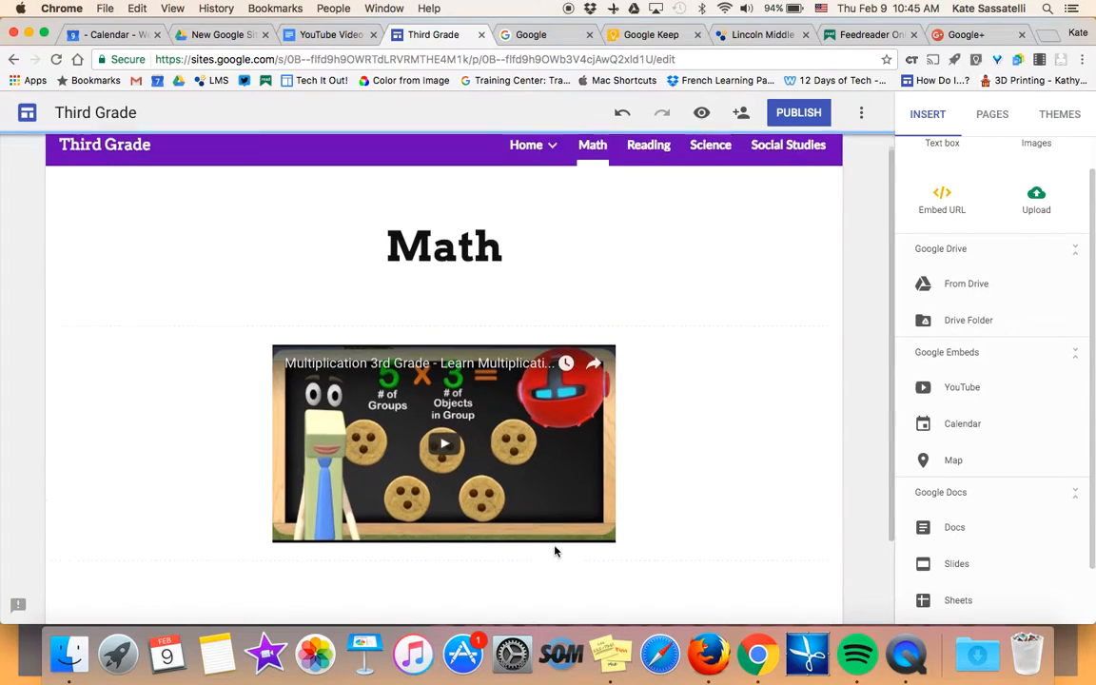
Preview the site and view the This Week page's slideshow in full screen, returning to the page view
{"action": "left_click", "coordinate": [701, 113]}
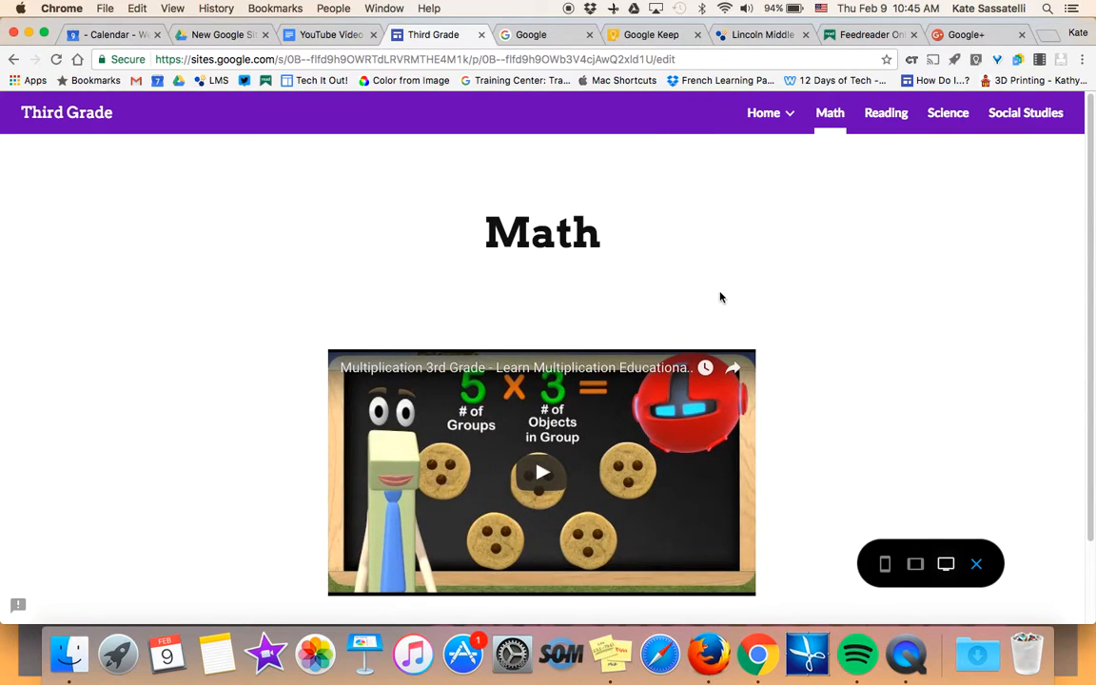
{"action": "mouse_move", "coordinate": [791, 111]}
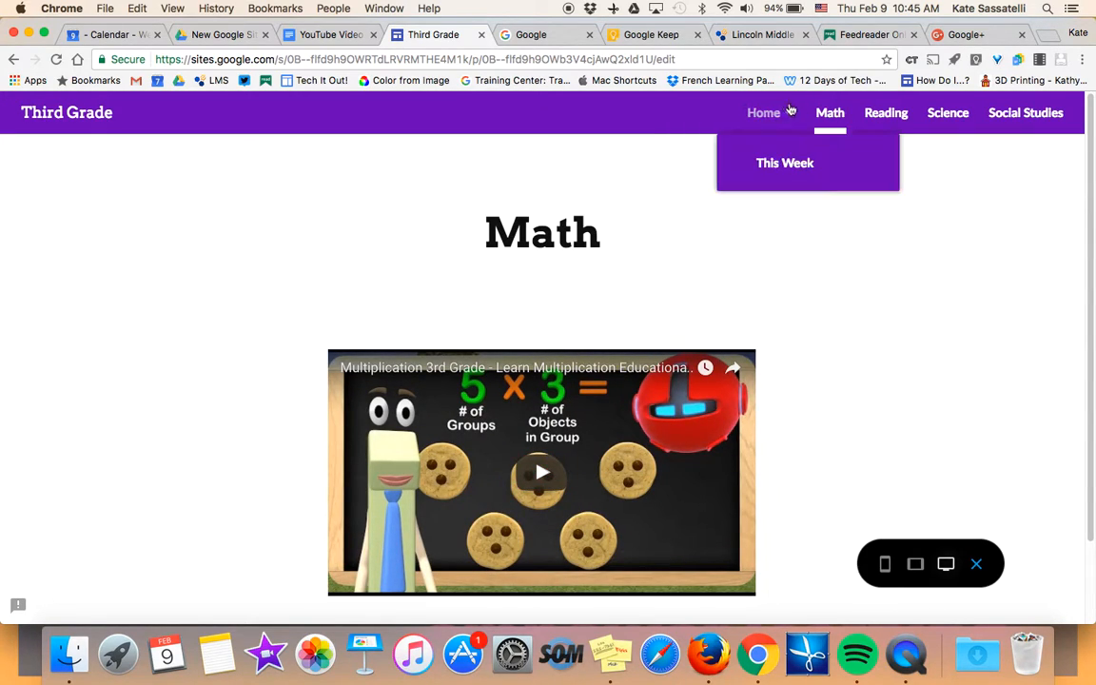
{"action": "left_click", "coordinate": [784, 165]}
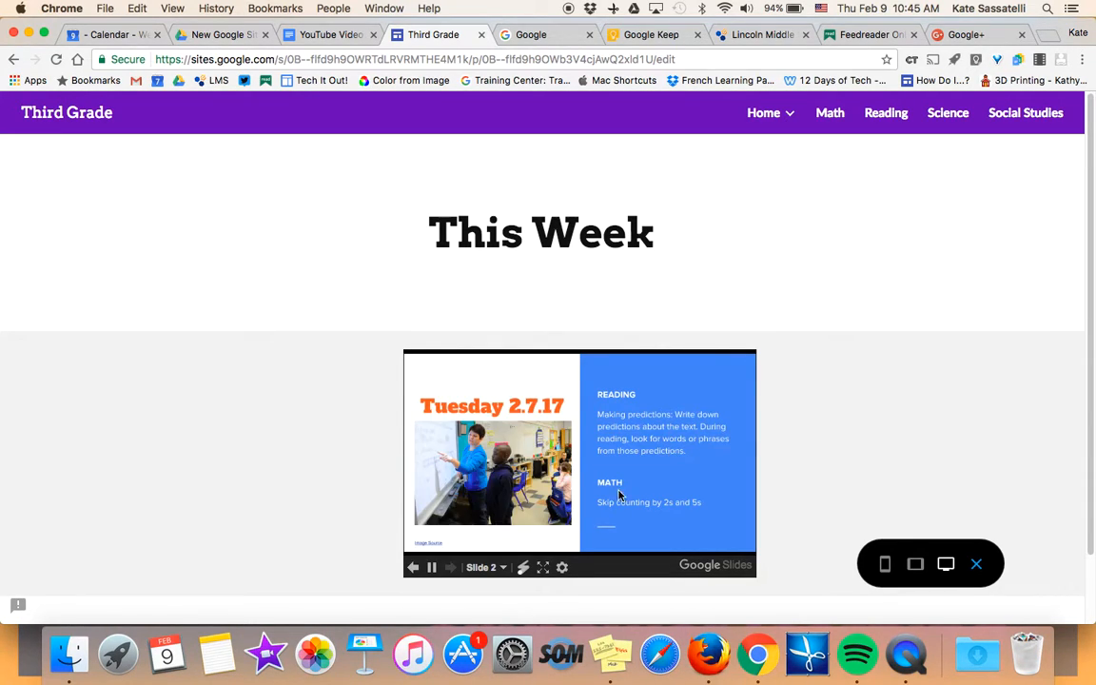
{"action": "left_click", "coordinate": [542, 568]}
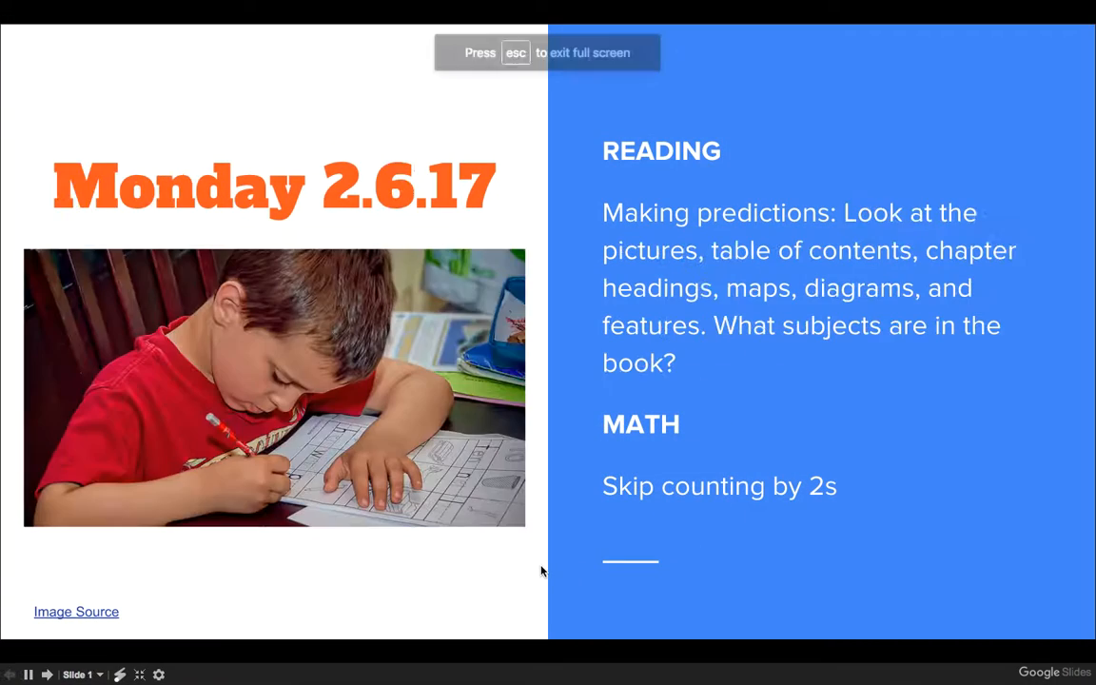
{"action": "key", "text": "Escape"}
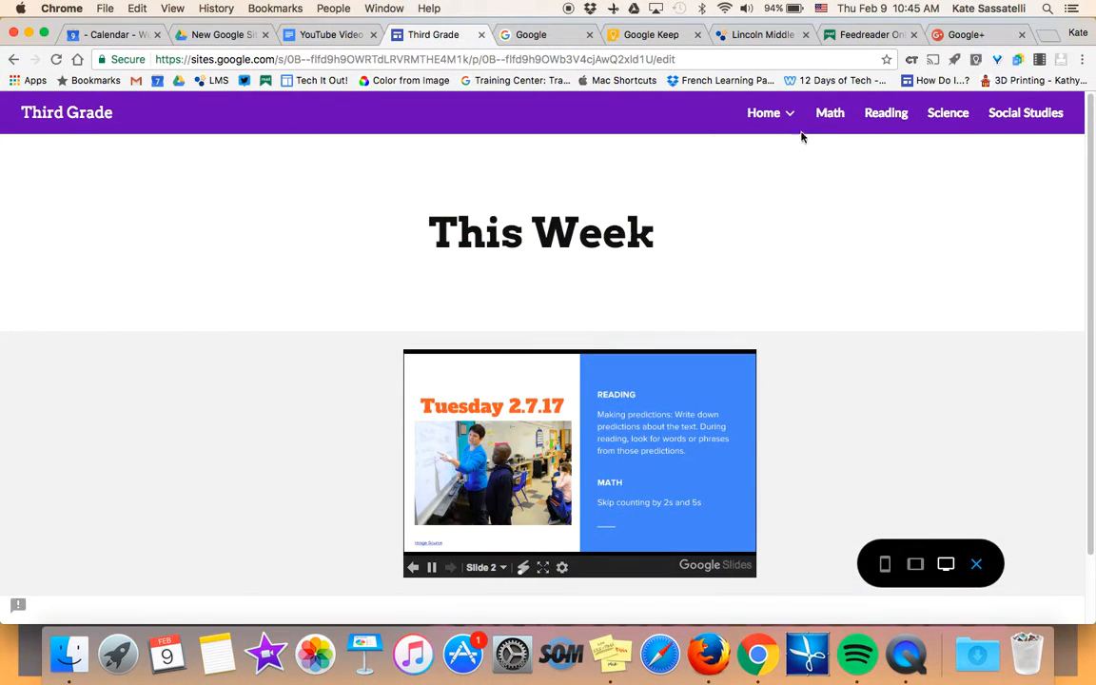
Play the multiplication video on the previewed Math page, view it in full screen, and return to the page with it paused
{"action": "left_click", "coordinate": [828, 125]}
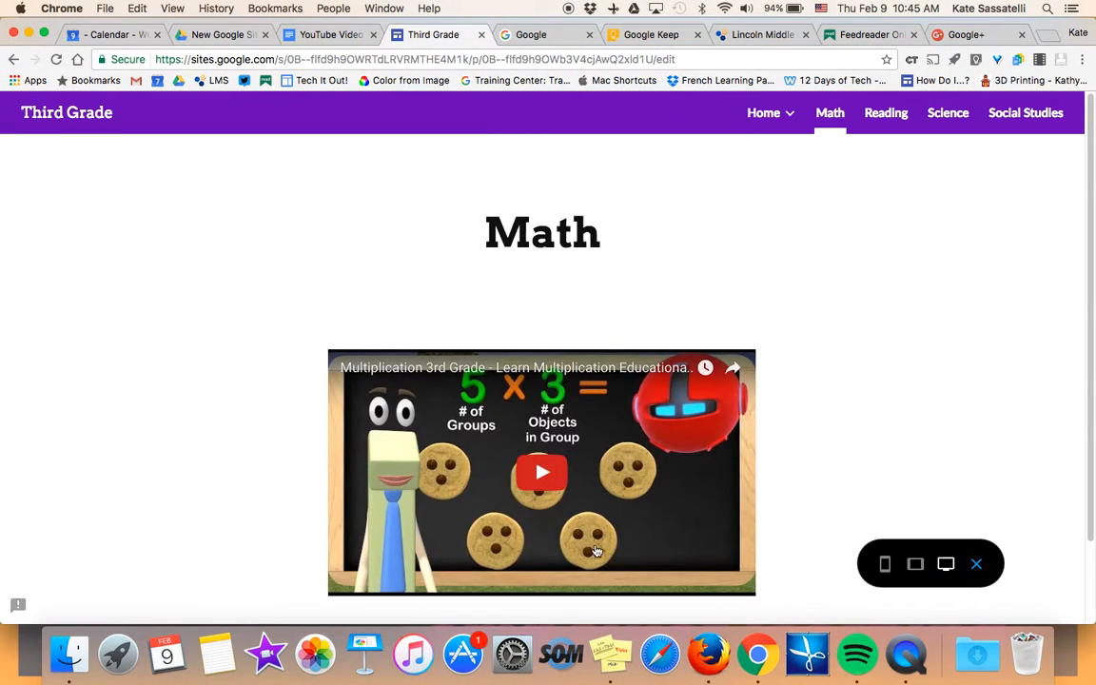
{"action": "left_click", "coordinate": [548, 466]}
{"action": "left_click", "coordinate": [732, 581]}
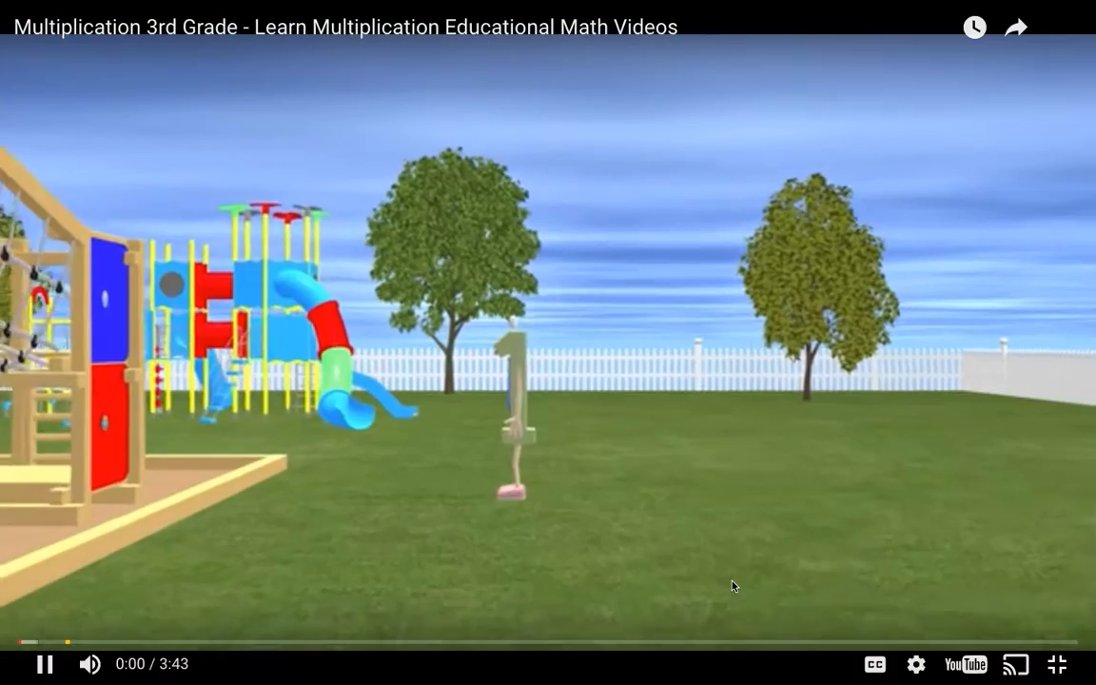
{"action": "key", "text": "Escape"}
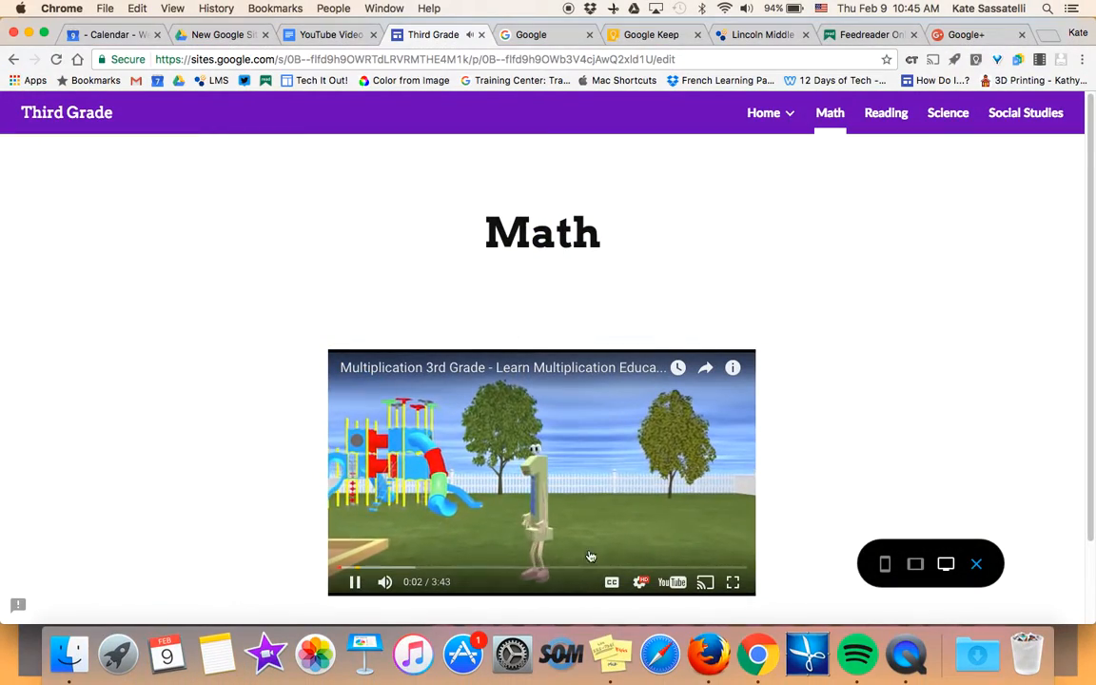
{"action": "left_click", "coordinate": [354, 581]}
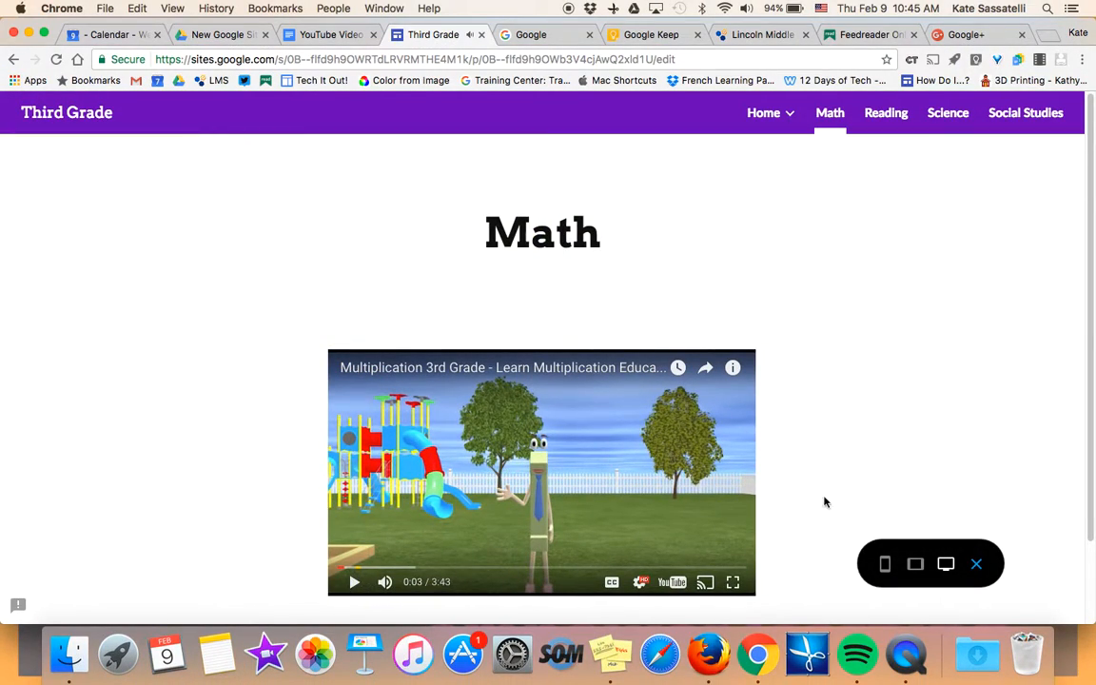
Close the preview and open the Home page for editing
{"action": "left_click", "coordinate": [978, 565]}
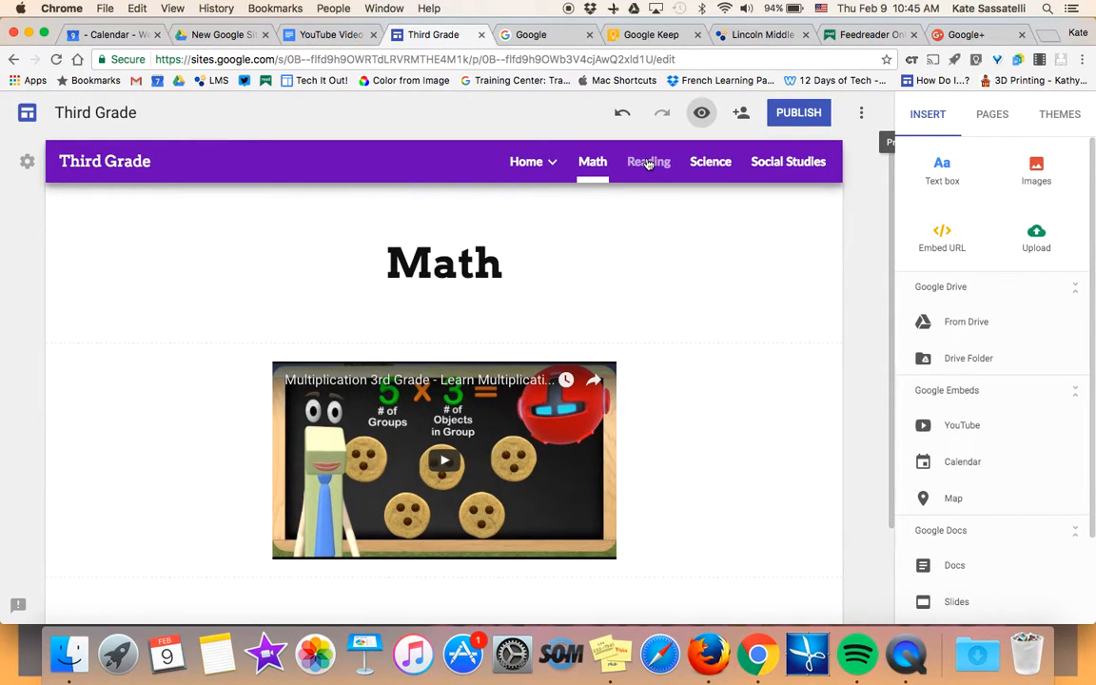
{"action": "mouse_move", "coordinate": [537, 173]}
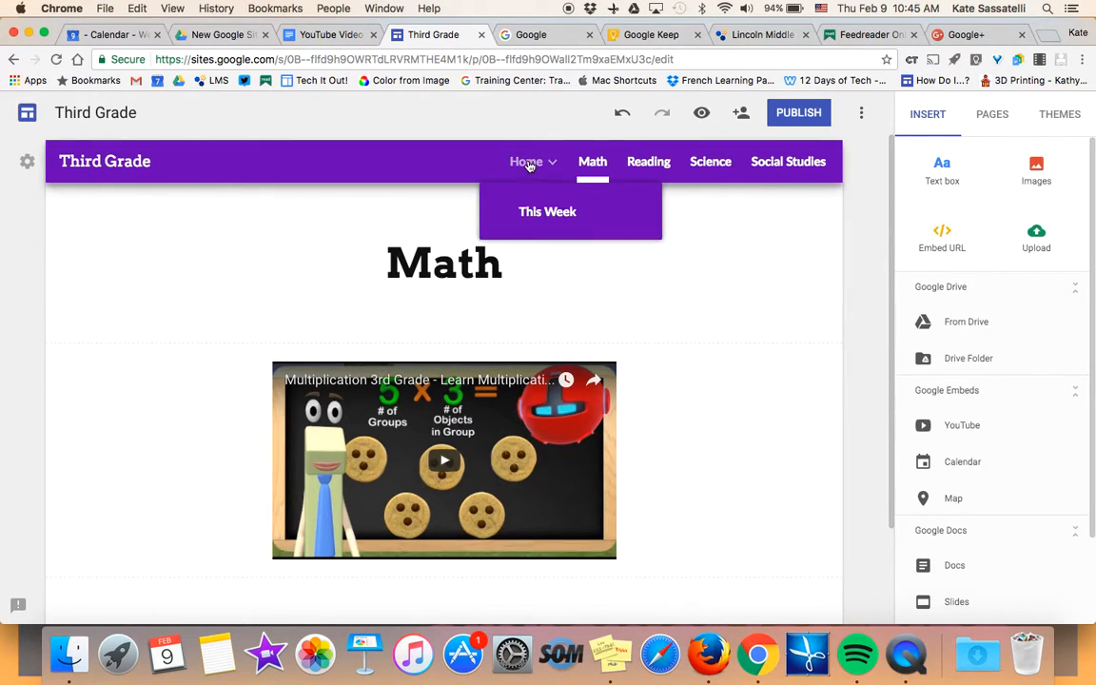
{"action": "left_click", "coordinate": [530, 166]}
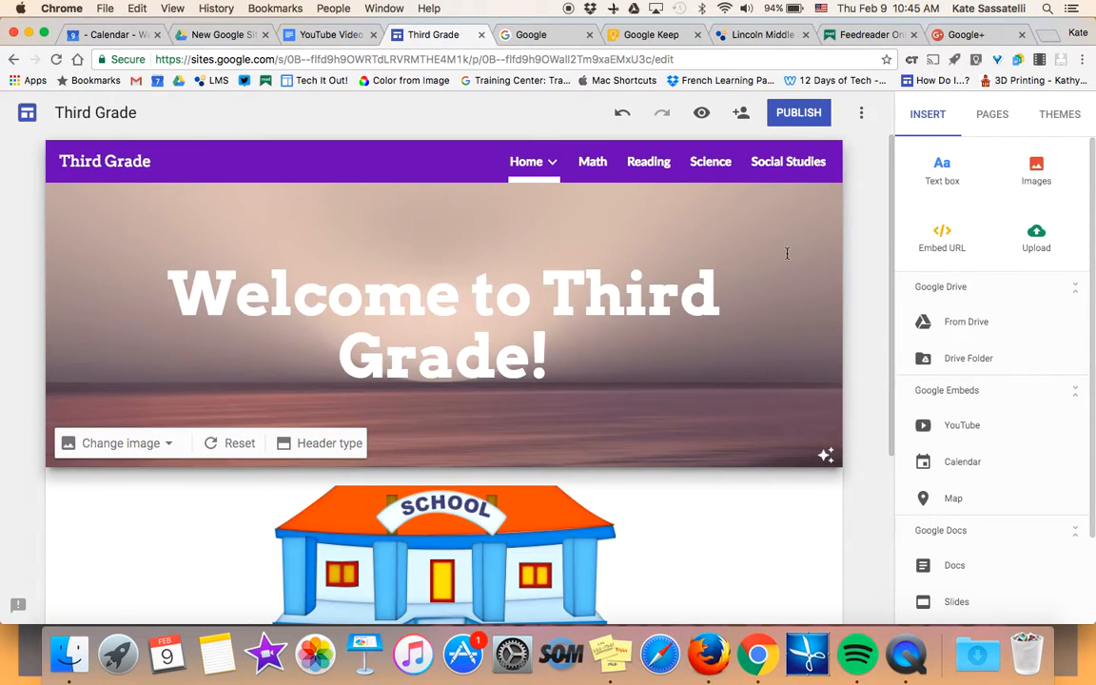
Embed the Class Information document on the Home page below the "Hello! I am so excited to teach your child this year." text
{"action": "scroll", "coordinate": [783, 418], "scroll_direction": "down", "scroll_amount": 5}
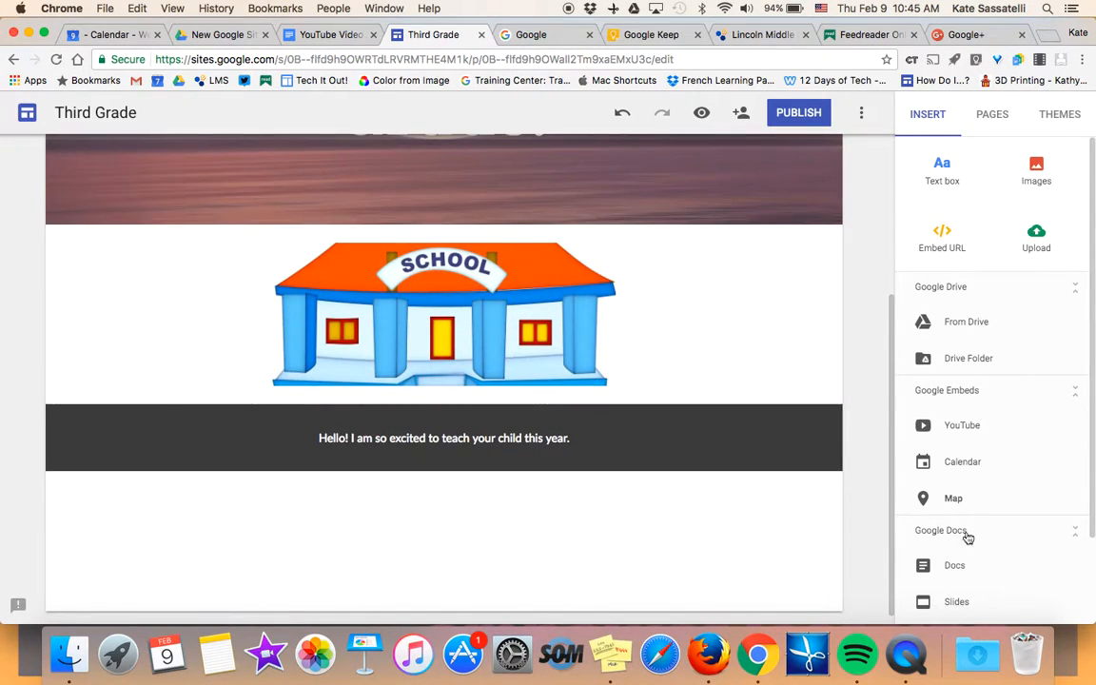
{"action": "left_click", "coordinate": [956, 566]}
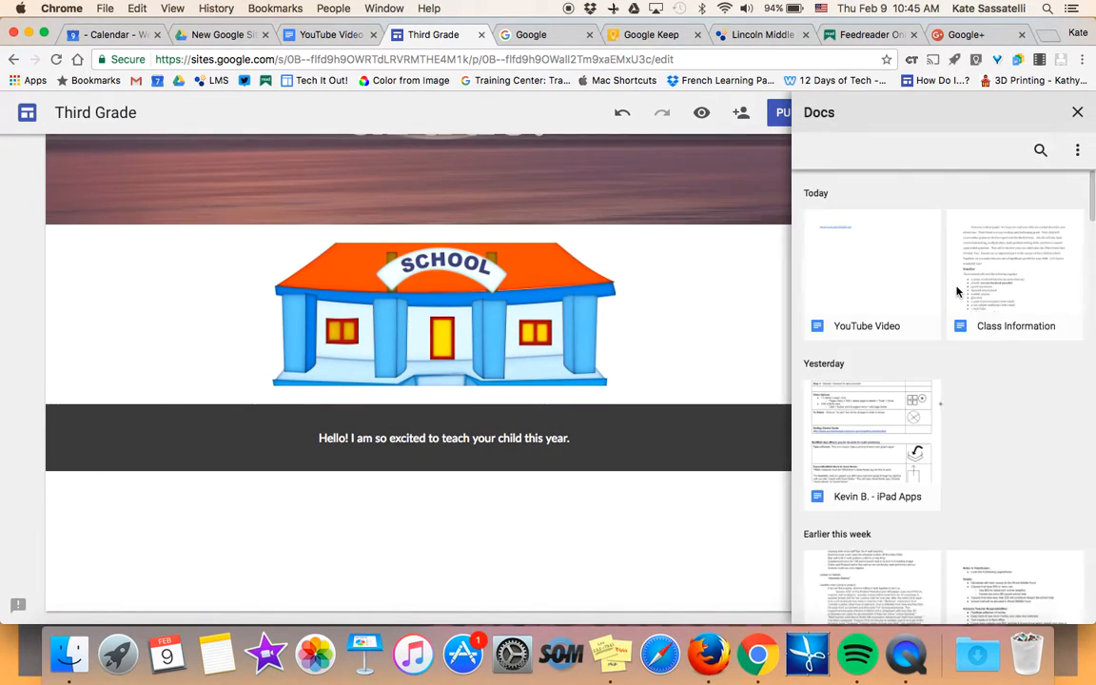
{"action": "double_click", "coordinate": [997, 296]}
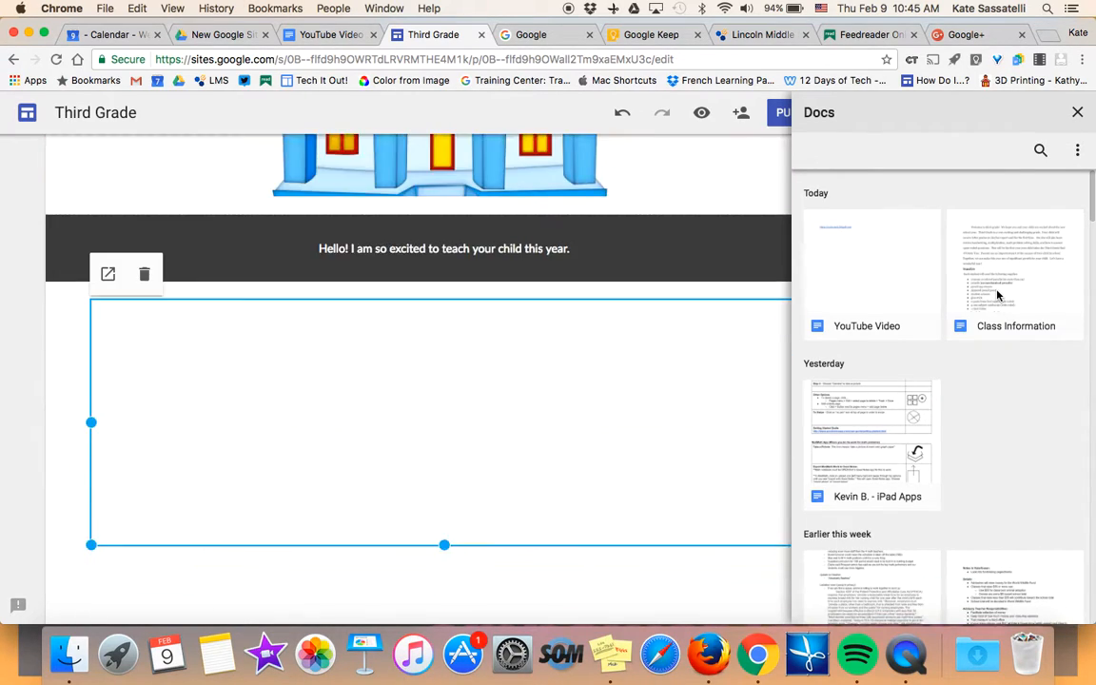
{"action": "left_click", "coordinate": [1076, 113]}
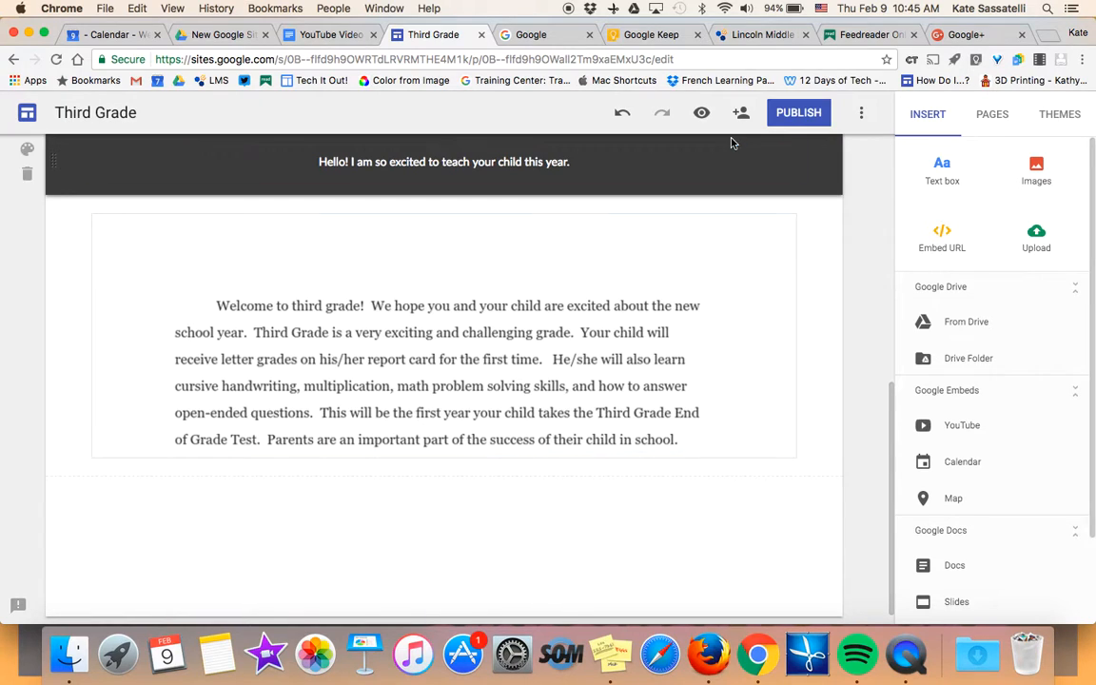
Preview the Home page, read through the embedded Class Information document, and return to editing
{"action": "left_click", "coordinate": [705, 115]}
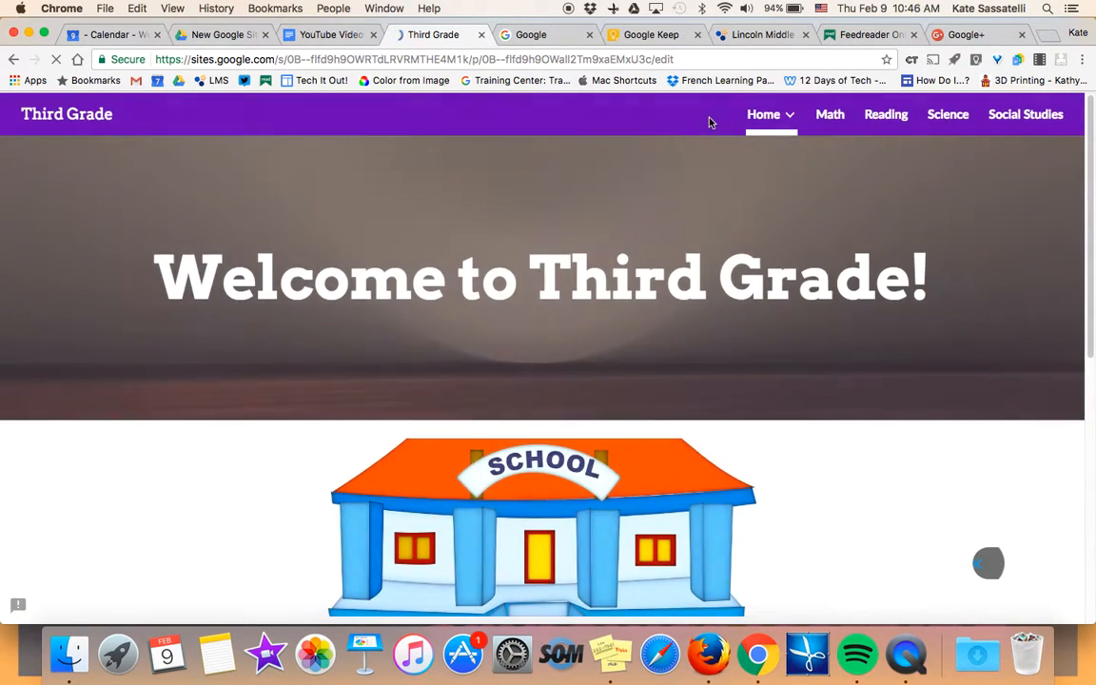
{"action": "scroll", "coordinate": [740, 416], "scroll_direction": "down", "scroll_amount": 5}
{"action": "scroll", "coordinate": [1044, 443], "scroll_direction": "down", "scroll_amount": 4}
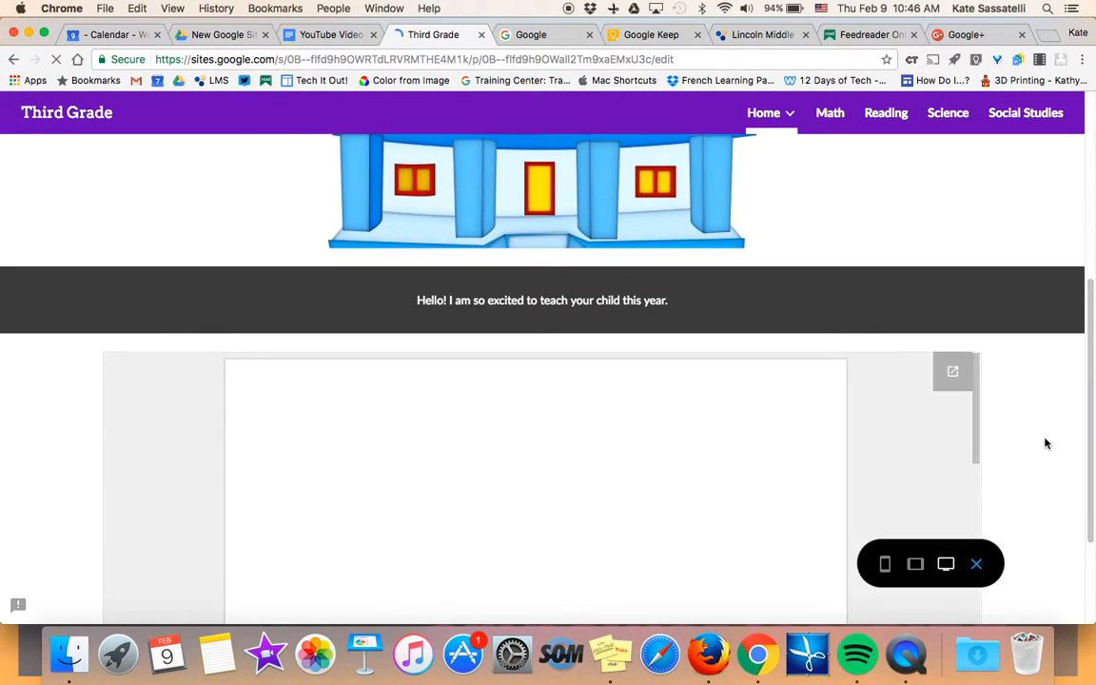
{"action": "scroll", "coordinate": [717, 400], "scroll_direction": "down", "scroll_amount": 10}
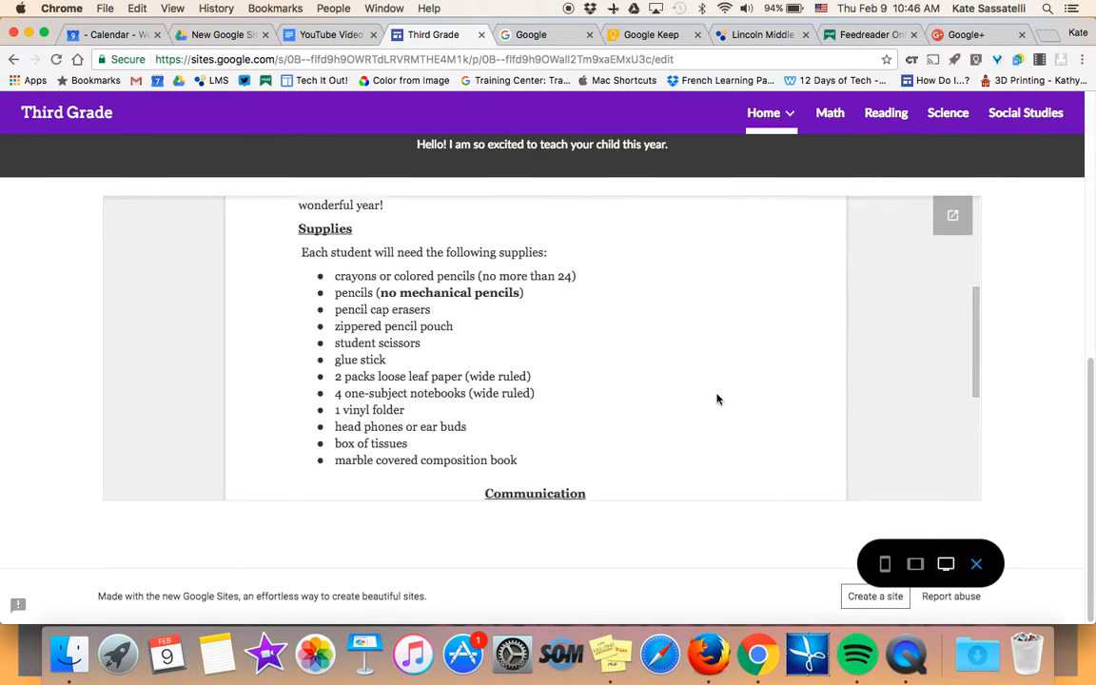
{"action": "scroll", "coordinate": [717, 400], "scroll_direction": "up", "scroll_amount": 15}
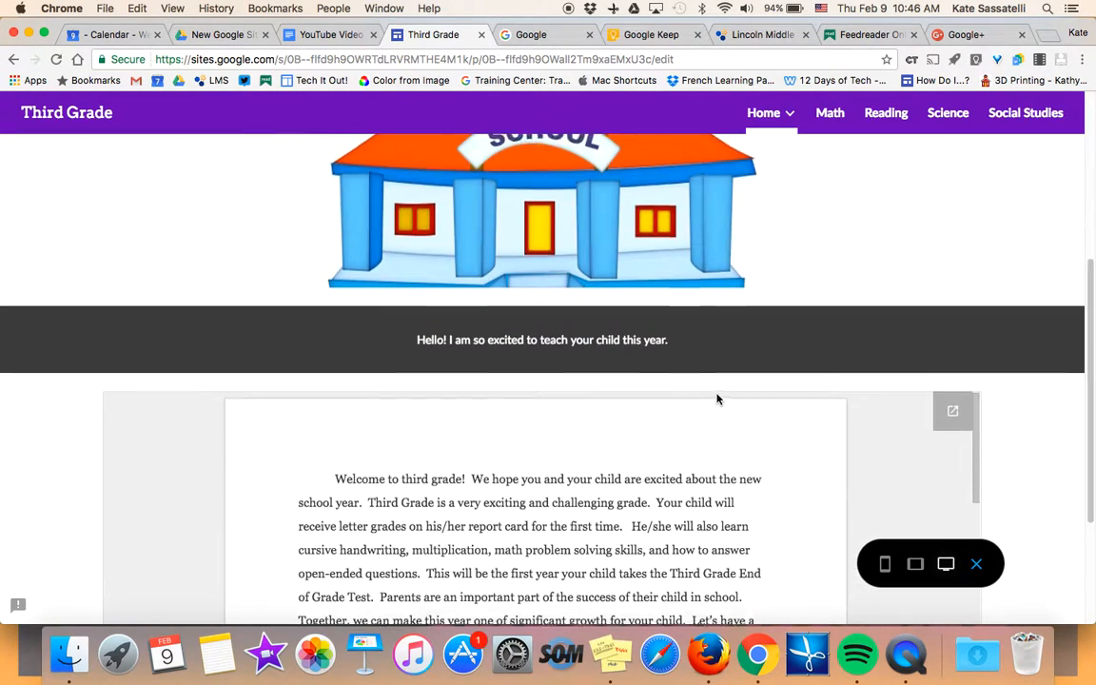
{"action": "left_click", "coordinate": [977, 565]}
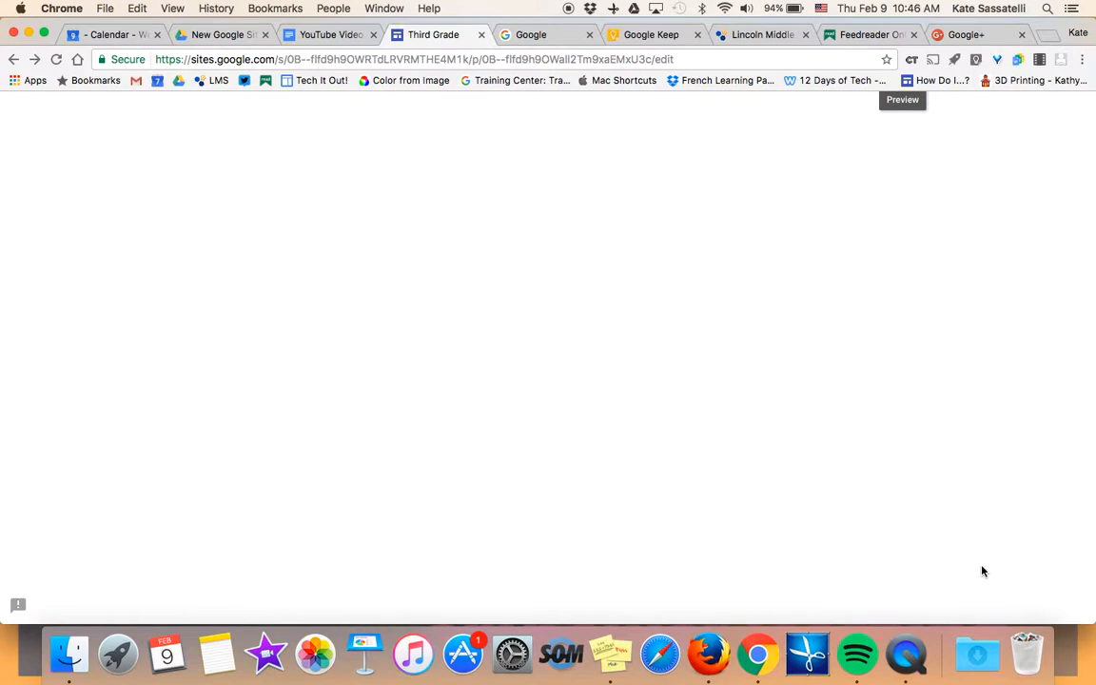
Lengthen the embedded Class Information document's frame downward until it reaches the start of the Communication section
{"action": "scroll", "coordinate": [824, 352], "scroll_direction": "down", "scroll_amount": 1}
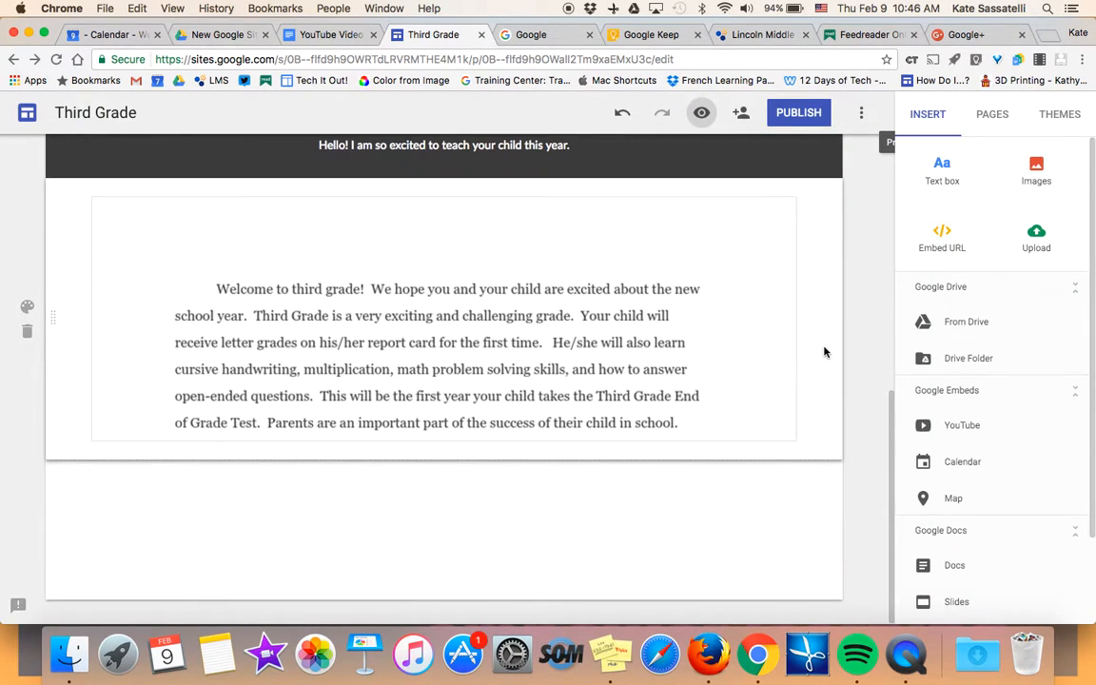
{"action": "left_click", "coordinate": [767, 336]}
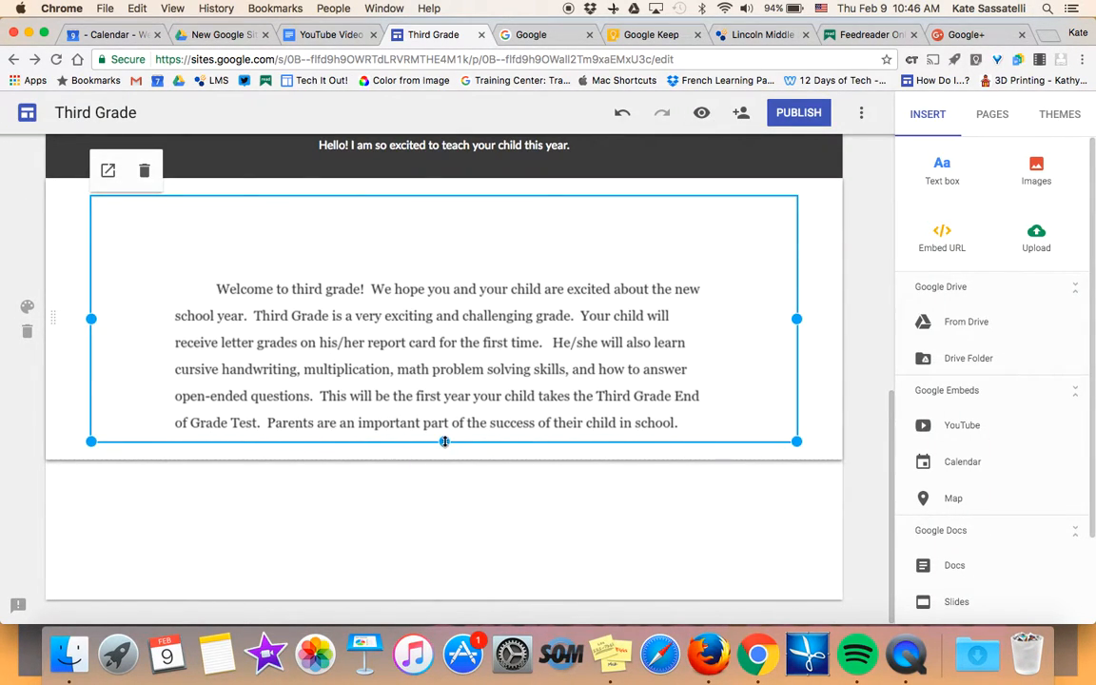
{"action": "left_click_drag", "start_coordinate": [443, 441], "coordinate": [440, 594]}
{"action": "scroll", "coordinate": [519, 492], "scroll_direction": "down", "scroll_amount": 3}
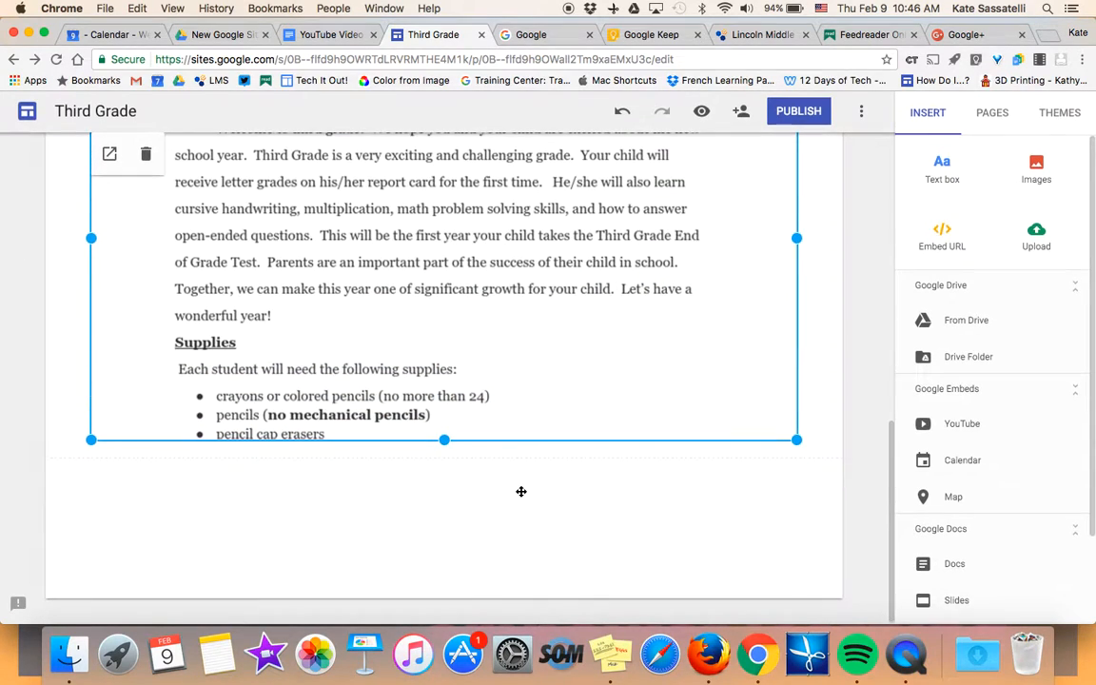
{"action": "left_click_drag", "start_coordinate": [445, 441], "coordinate": [443, 577]}
{"action": "scroll", "coordinate": [543, 504], "scroll_direction": "down", "scroll_amount": 3}
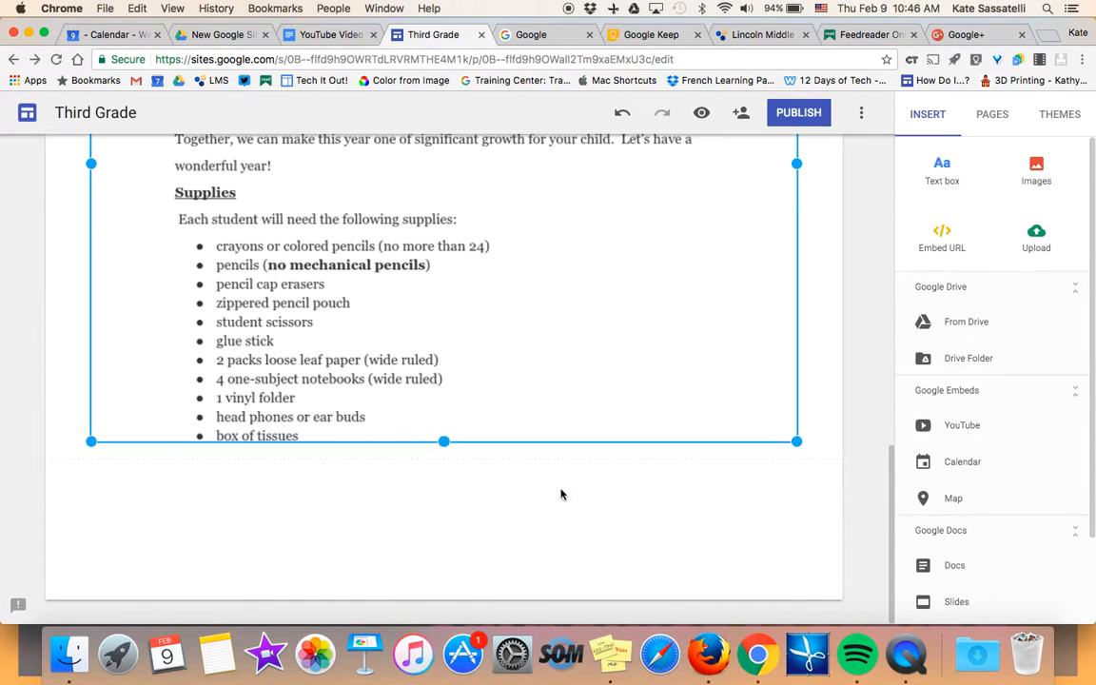
{"action": "left_click_drag", "start_coordinate": [443, 441], "coordinate": [440, 518]}
{"action": "scroll", "coordinate": [453, 521], "scroll_direction": "down", "scroll_amount": 2}
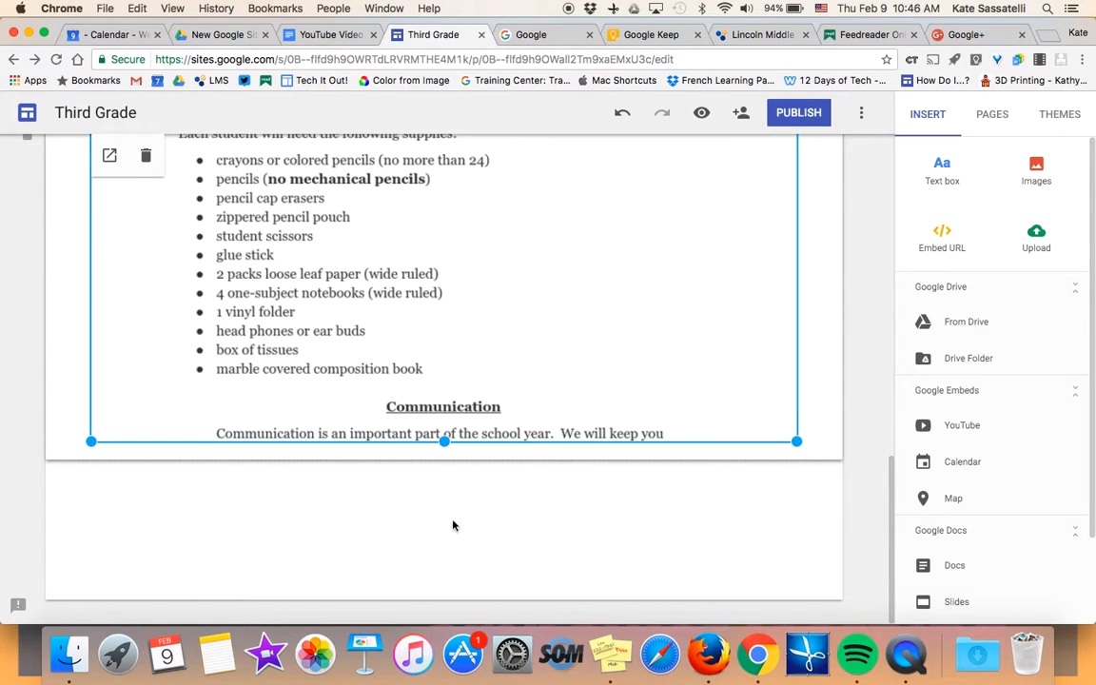
Preview the Home page again to check the lengthened document down to the page's end, and close the preview
{"action": "scroll", "coordinate": [817, 404], "scroll_direction": "up", "scroll_amount": 4}
{"action": "left_click", "coordinate": [701, 113]}
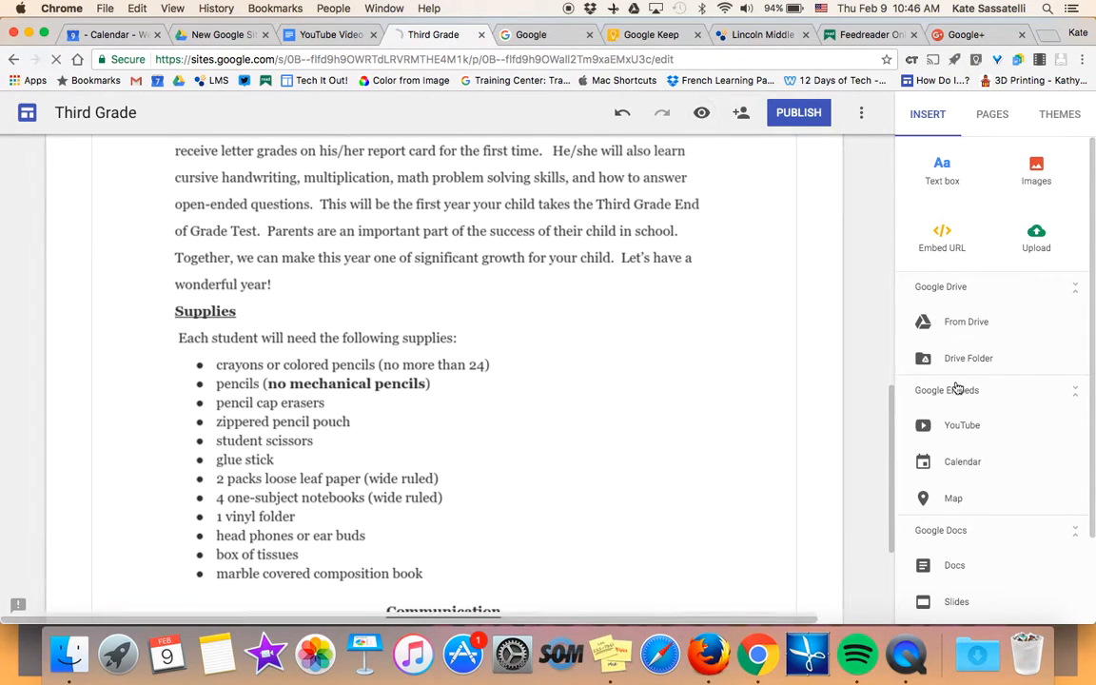
{"action": "scroll", "coordinate": [956, 387], "scroll_direction": "down", "scroll_amount": 9}
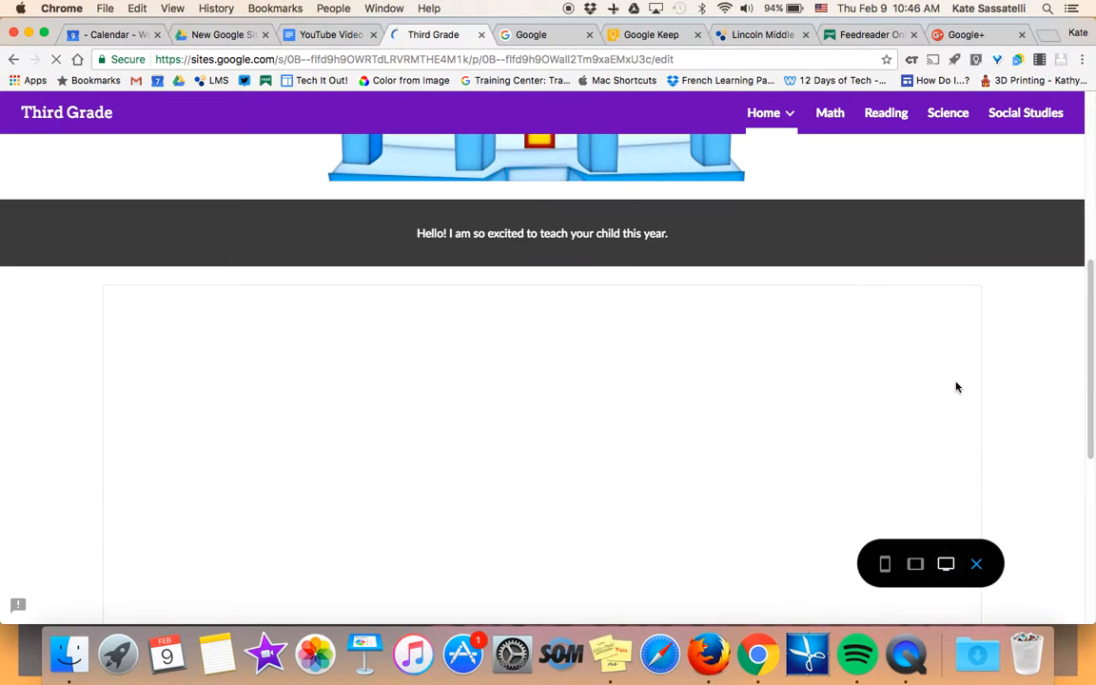
{"action": "scroll", "coordinate": [1037, 431], "scroll_direction": "down", "scroll_amount": 4}
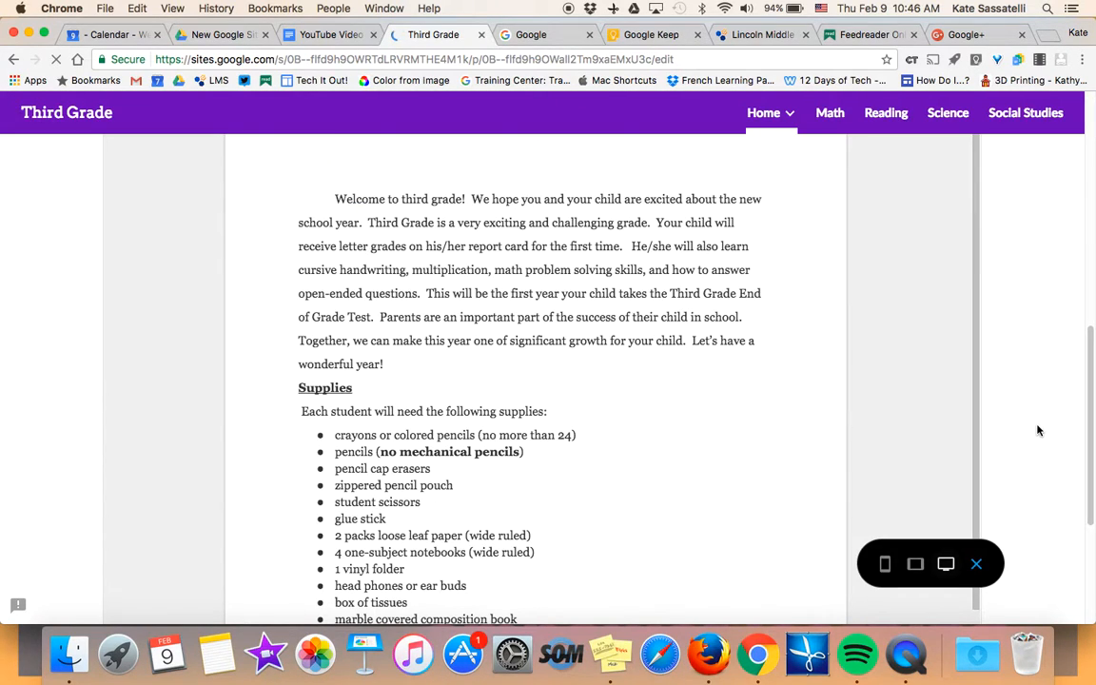
{"action": "scroll", "coordinate": [715, 418], "scroll_direction": "down", "scroll_amount": 10}
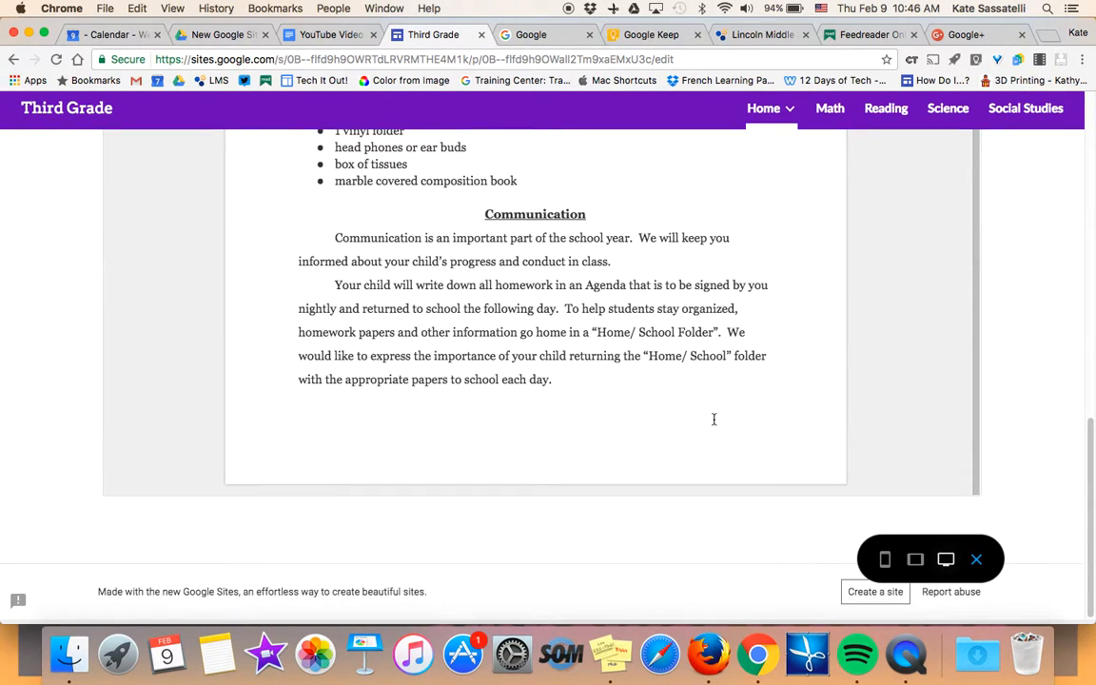
{"action": "scroll", "coordinate": [714, 420], "scroll_direction": "up", "scroll_amount": 15}
{"action": "left_click", "coordinate": [977, 565]}
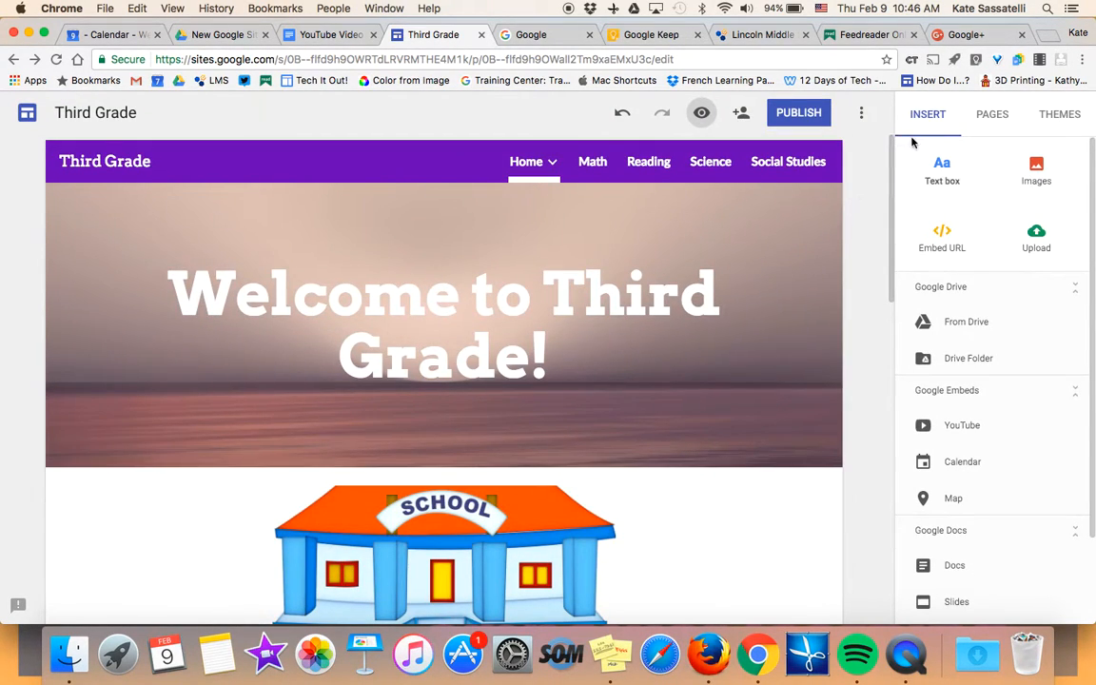
Open the Reading page for editing and insert the Book Selection form
{"action": "left_click", "coordinate": [980, 122]}
{"action": "left_click", "coordinate": [951, 287]}
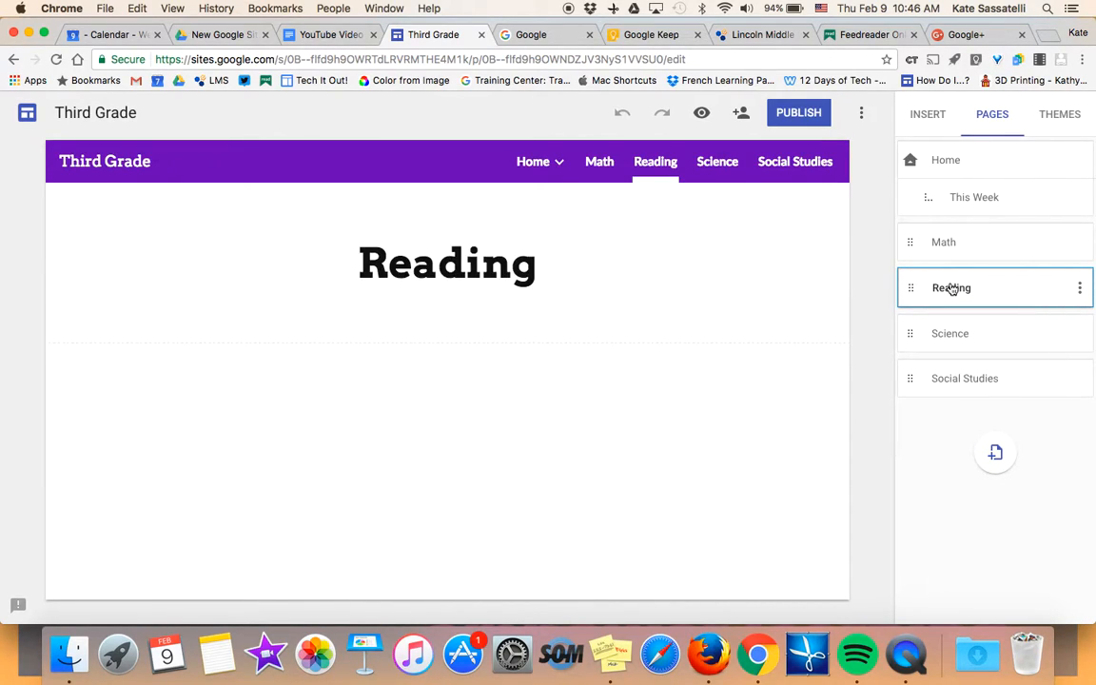
{"action": "left_click", "coordinate": [928, 118]}
{"action": "scroll", "coordinate": [946, 501], "scroll_direction": "down", "scroll_amount": 3}
{"action": "left_click", "coordinate": [956, 569]}
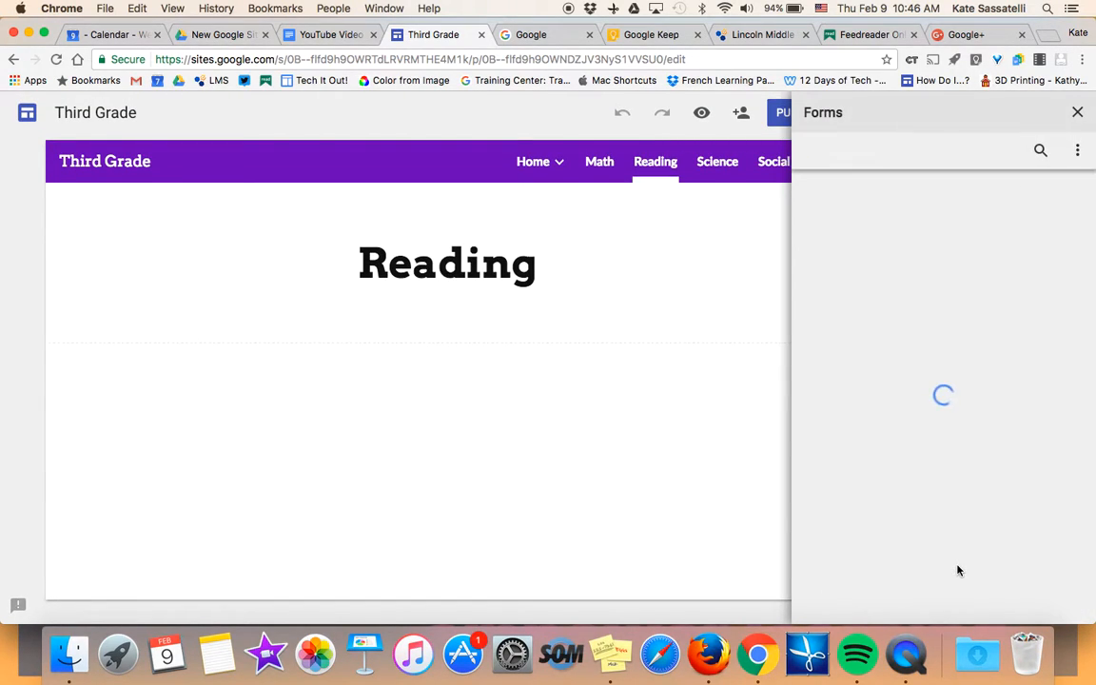
{"action": "left_click", "coordinate": [1007, 302]}
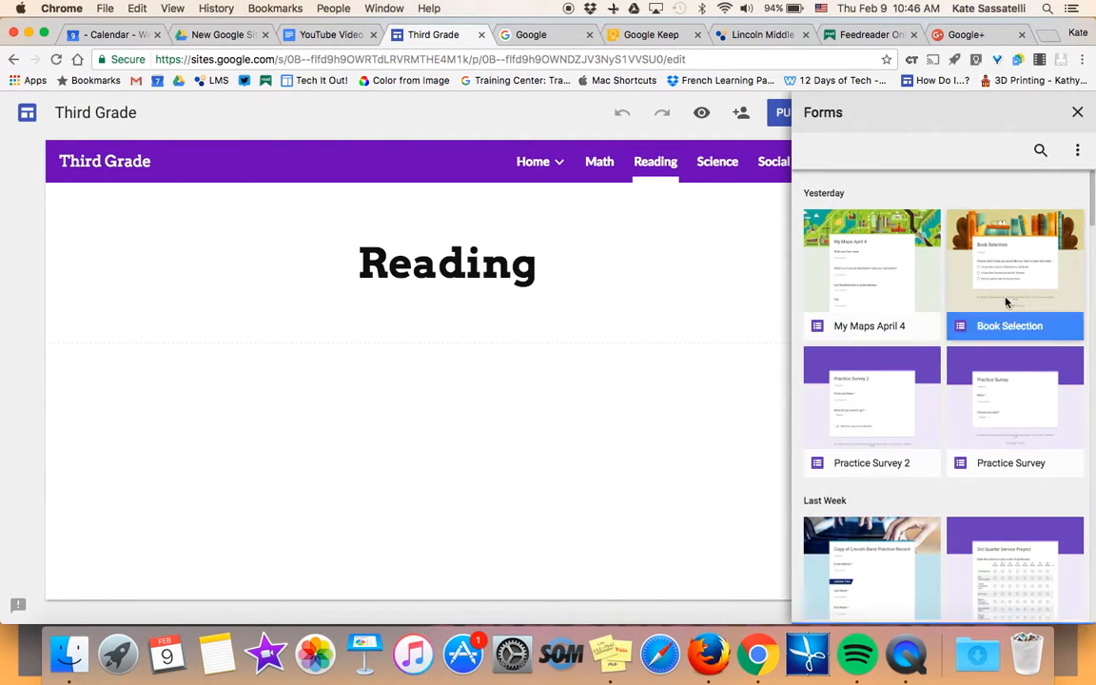
{"action": "left_click", "coordinate": [1076, 111]}
Centre the Book Selection form under the Reading title and lengthen it so all book choices and the Submit button fit
{"action": "mouse_move", "coordinate": [469, 320]}
{"action": "left_mouse_down"}
{"action": "mouse_move", "coordinate": [557, 313]}
{"action": "mouse_move", "coordinate": [489, 313]}
{"action": "left_mouse_up"}
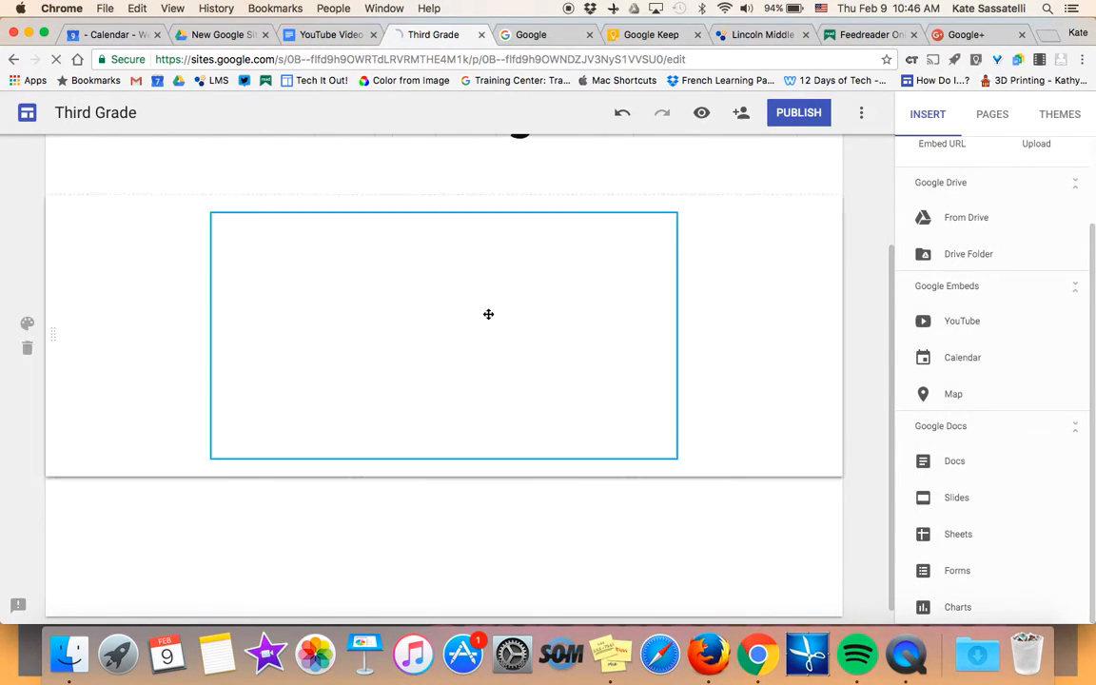
{"action": "left_click", "coordinate": [393, 425]}
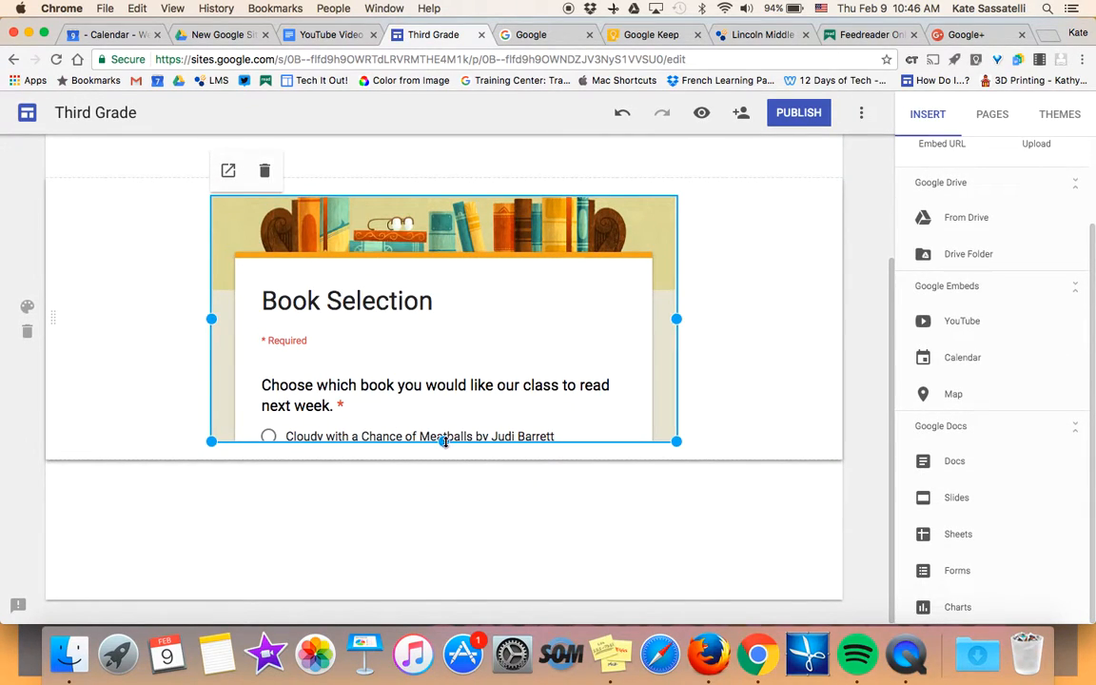
{"action": "left_click_drag", "start_coordinate": [443, 440], "coordinate": [442, 608]}
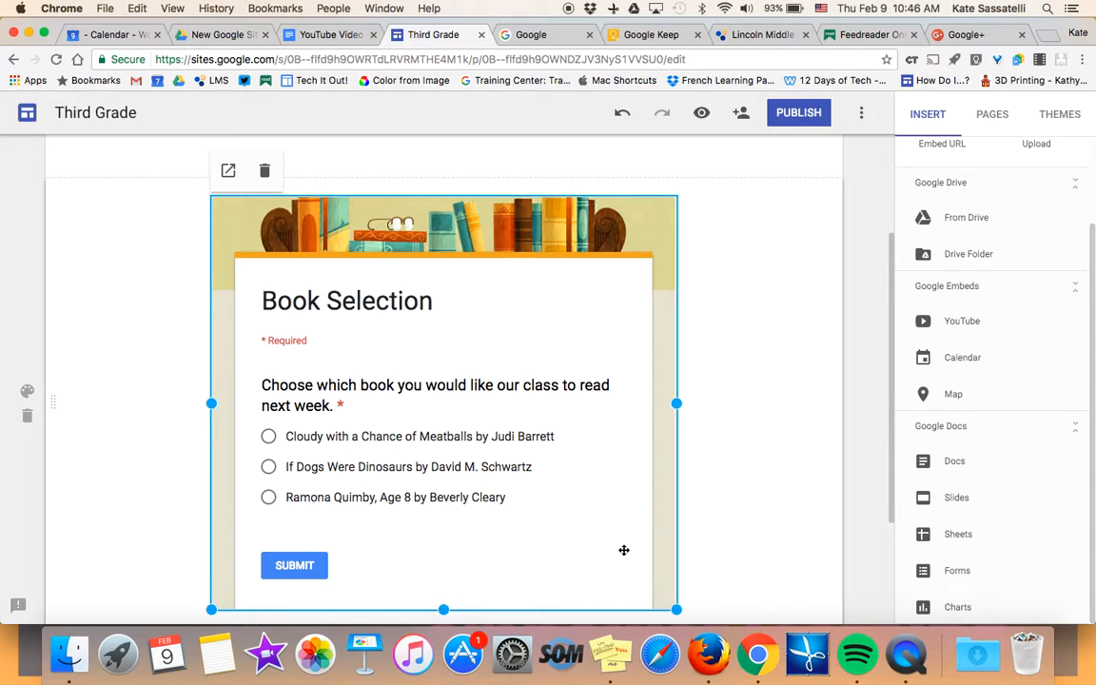
{"action": "left_click", "coordinate": [730, 544]}
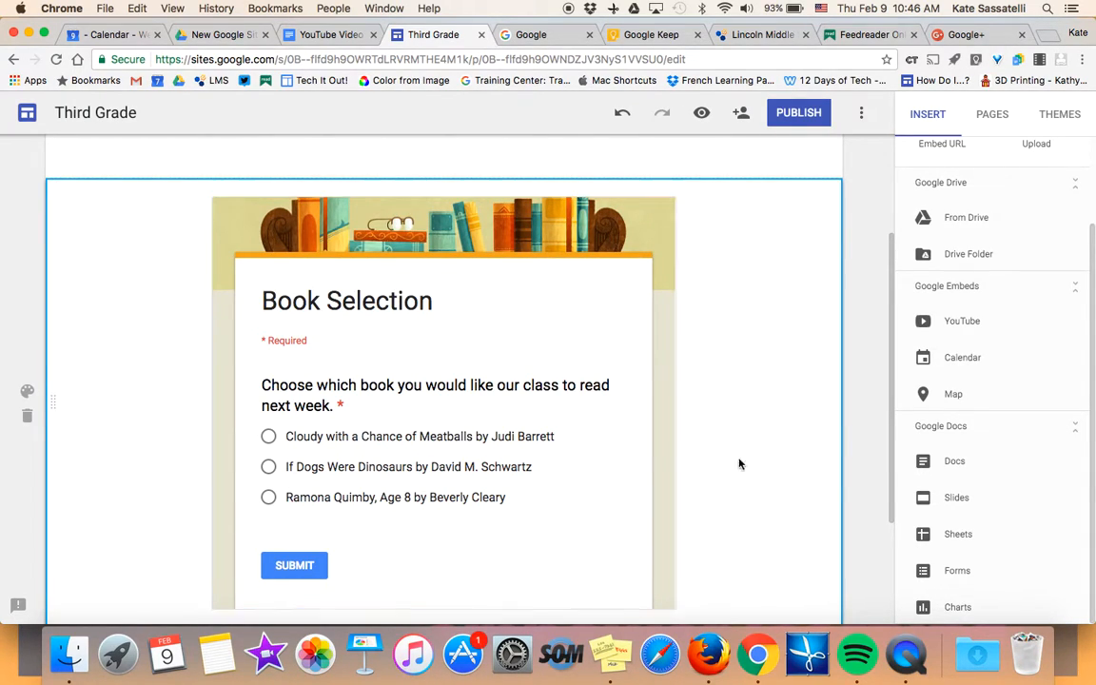
{"action": "scroll", "coordinate": [782, 459], "scroll_direction": "up", "scroll_amount": 4}
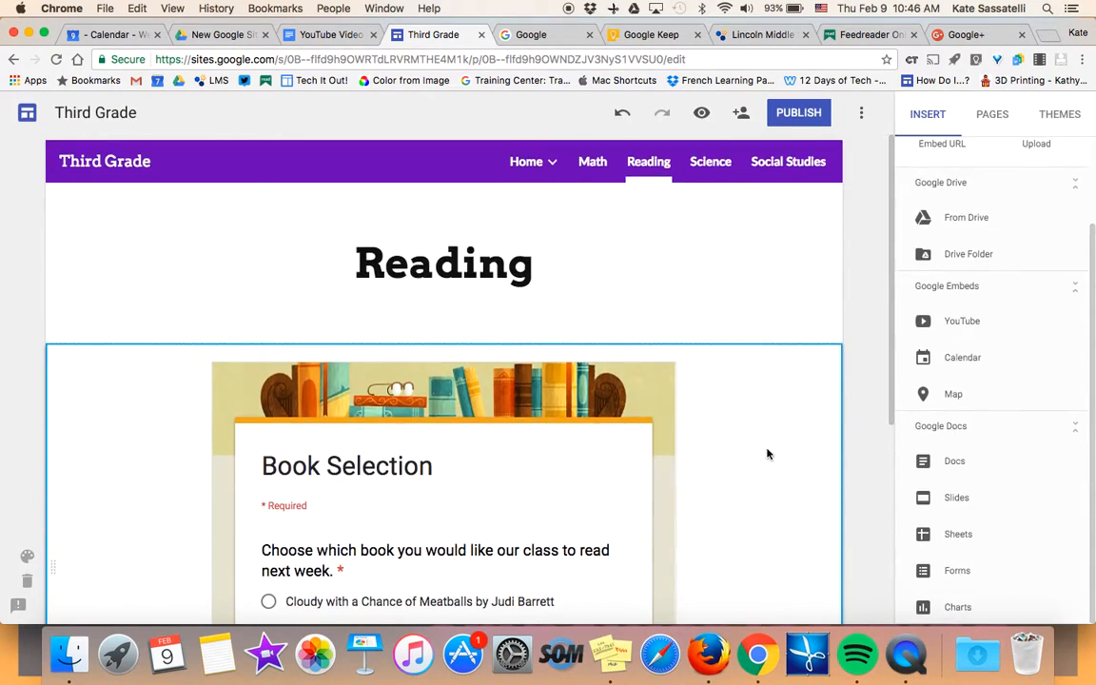
Open the Science page for editing and look through the kinds of content that can be inserted
{"action": "left_click", "coordinate": [992, 115]}
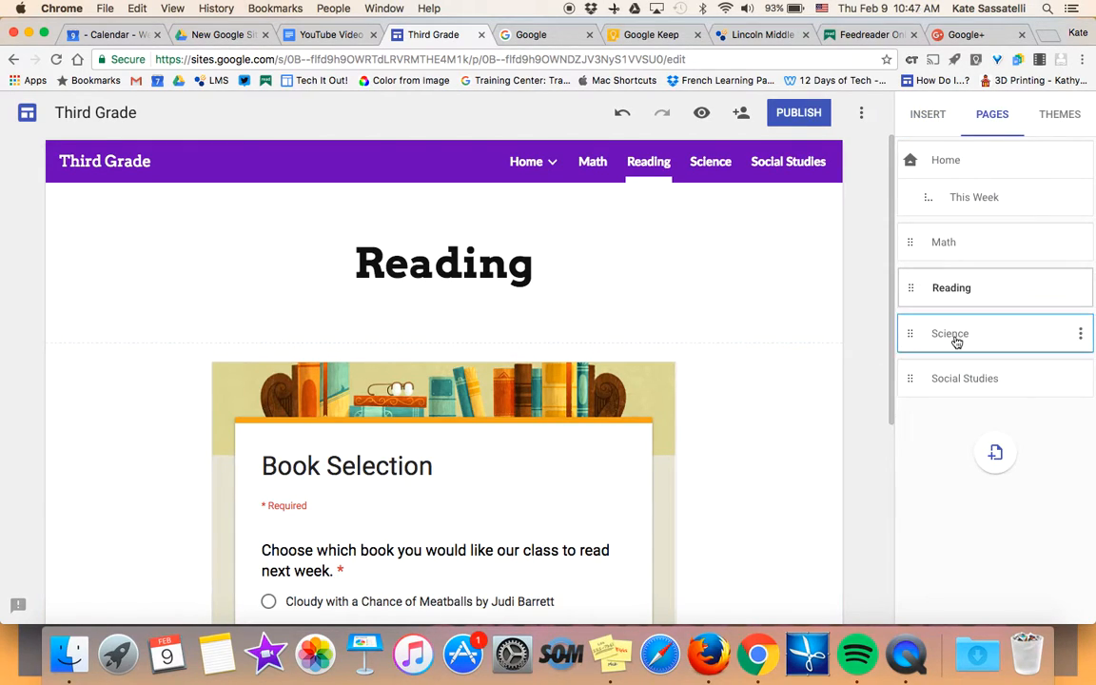
{"action": "left_click", "coordinate": [954, 335]}
{"action": "left_click", "coordinate": [937, 122]}
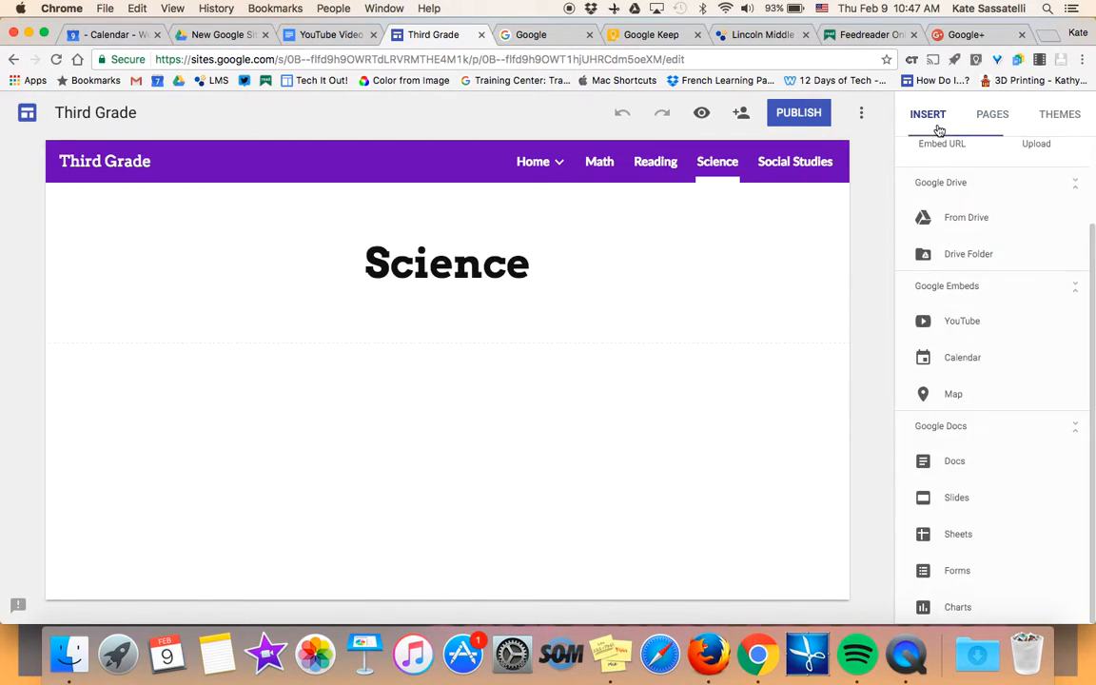
{"action": "scroll", "coordinate": [999, 369], "scroll_direction": "up", "scroll_amount": 2}
{"action": "scroll", "coordinate": [1003, 476], "scroll_direction": "down", "scroll_amount": 2}
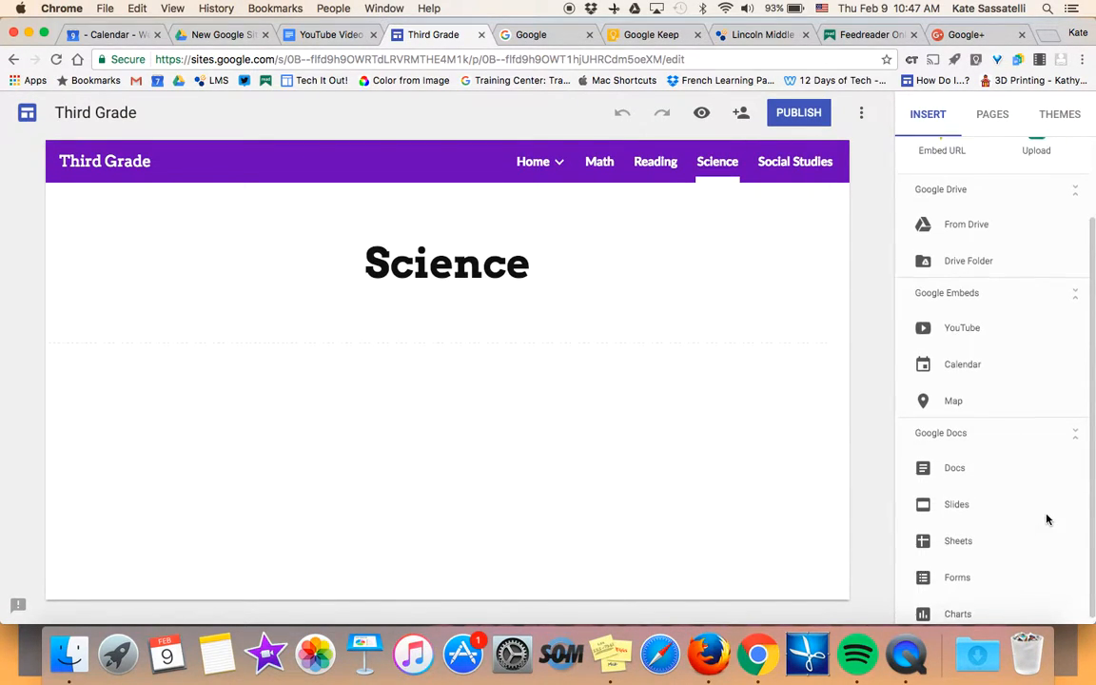
{"action": "scroll", "coordinate": [1018, 428], "scroll_direction": "up", "scroll_amount": 2}
Embed the Compare/Contrast drawing from the New Google Sites folder in Drive below the Science title
{"action": "left_click", "coordinate": [966, 322]}
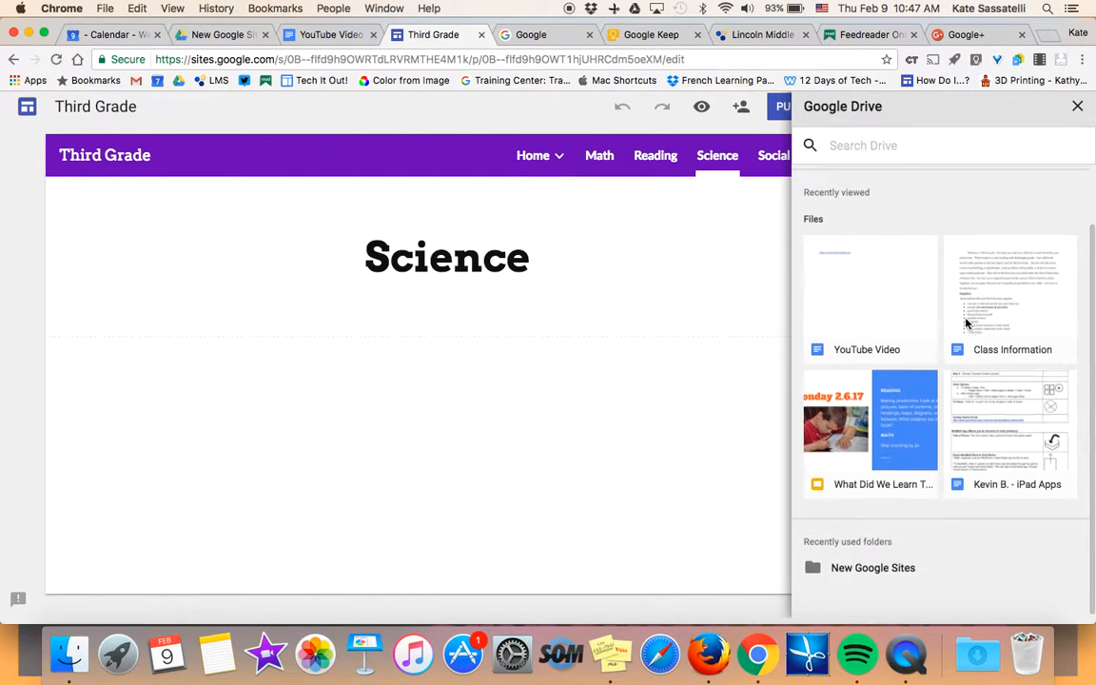
{"action": "scroll", "coordinate": [967, 324], "scroll_direction": "up", "scroll_amount": 2}
{"action": "scroll", "coordinate": [966, 324], "scroll_direction": "down", "scroll_amount": 2}
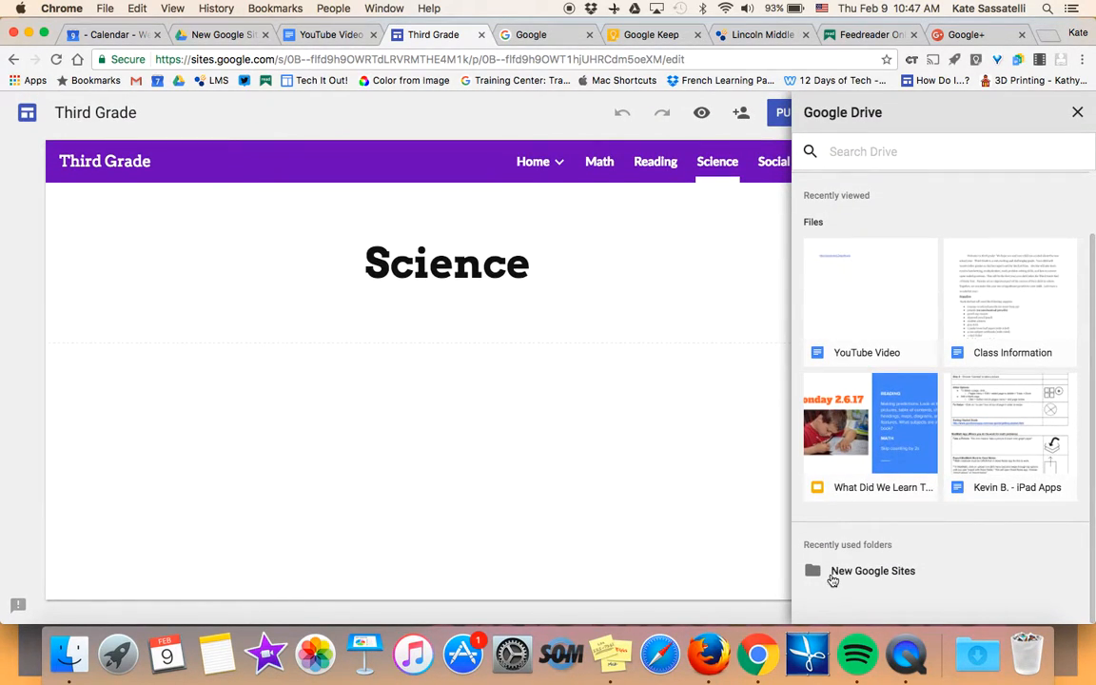
{"action": "left_click", "coordinate": [837, 571]}
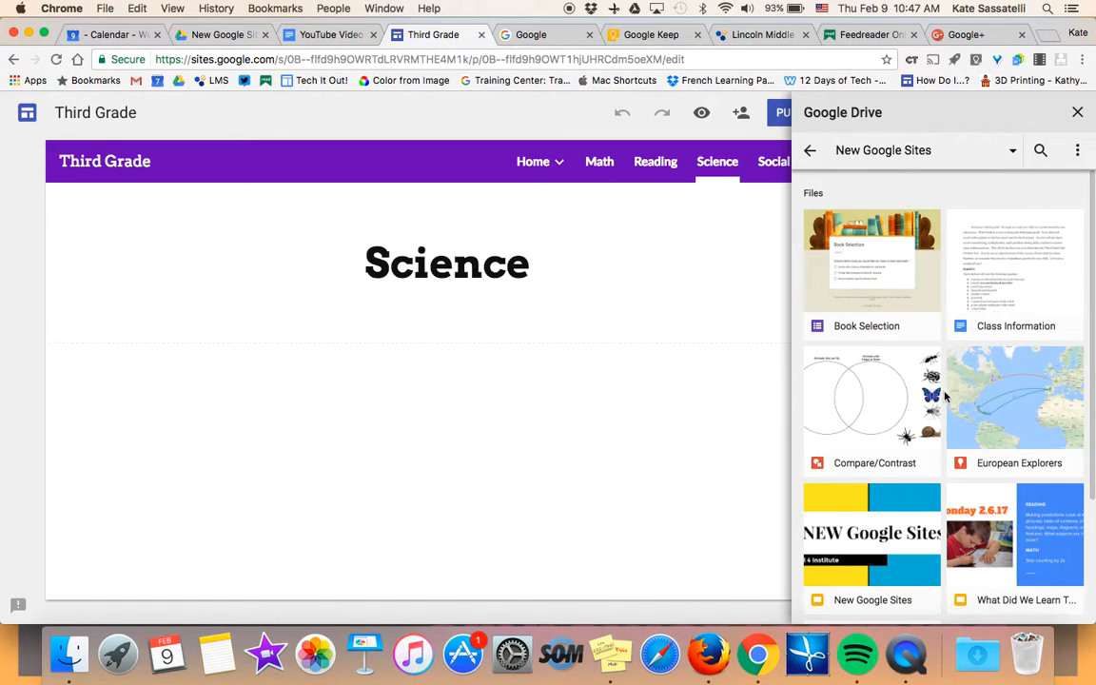
{"action": "double_click", "coordinate": [898, 407]}
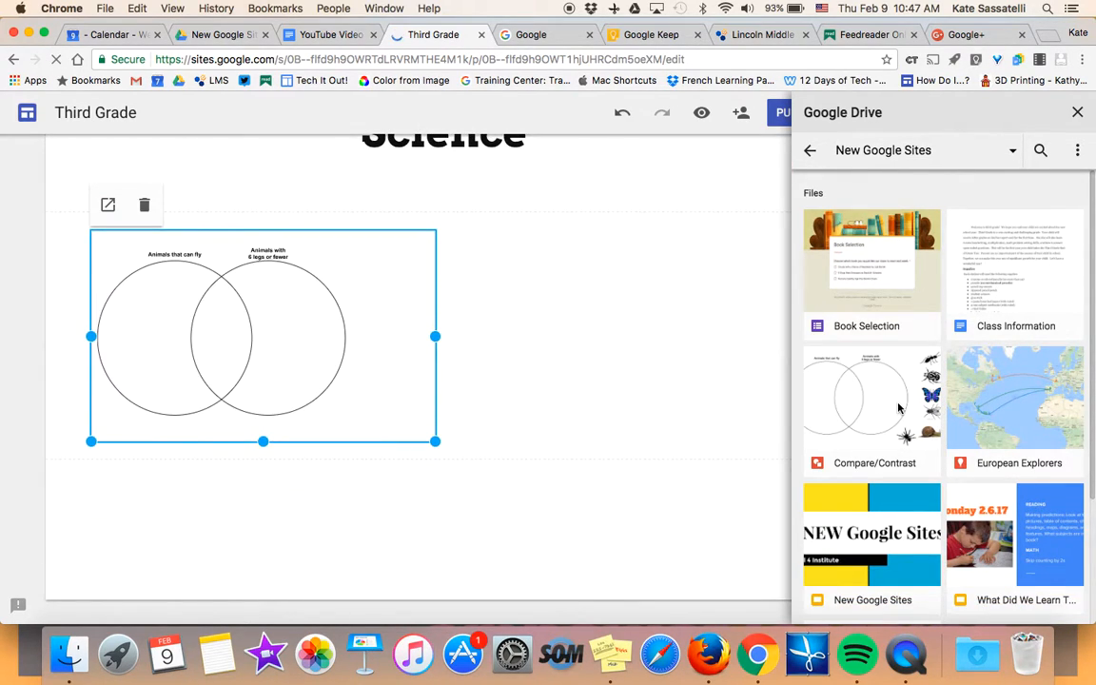
{"action": "left_click", "coordinate": [1076, 112]}
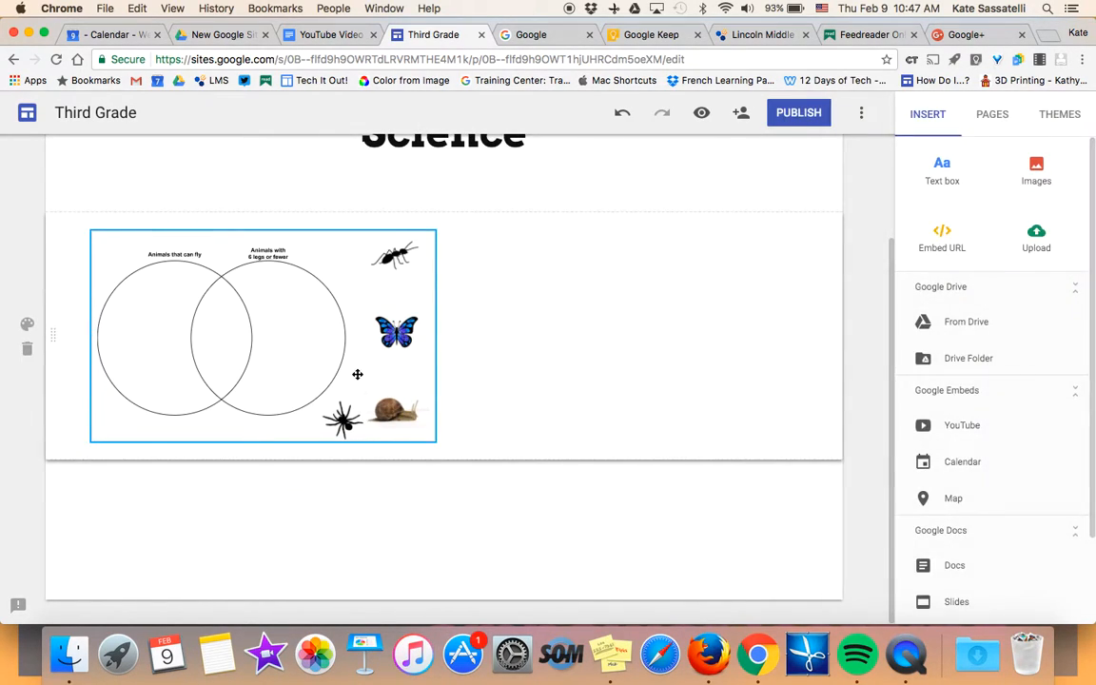
Enlarge the Compare/Contrast drawing so all its animals show and centre it below the Science title
{"action": "left_click", "coordinate": [357, 374]}
{"action": "left_click_drag", "start_coordinate": [436, 441], "coordinate": [601, 584]}
{"action": "left_click_drag", "start_coordinate": [364, 492], "coordinate": [340, 588]}
{"action": "left_click_drag", "start_coordinate": [305, 360], "coordinate": [459, 345]}
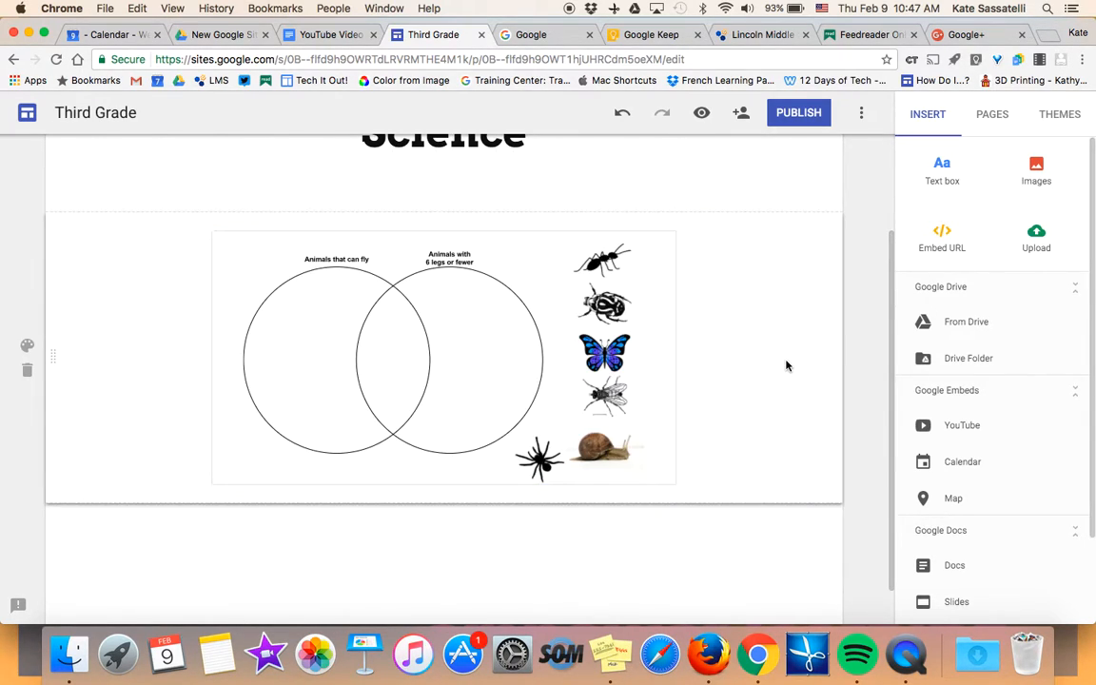
{"action": "scroll", "coordinate": [785, 362], "scroll_direction": "up", "scroll_amount": 3}
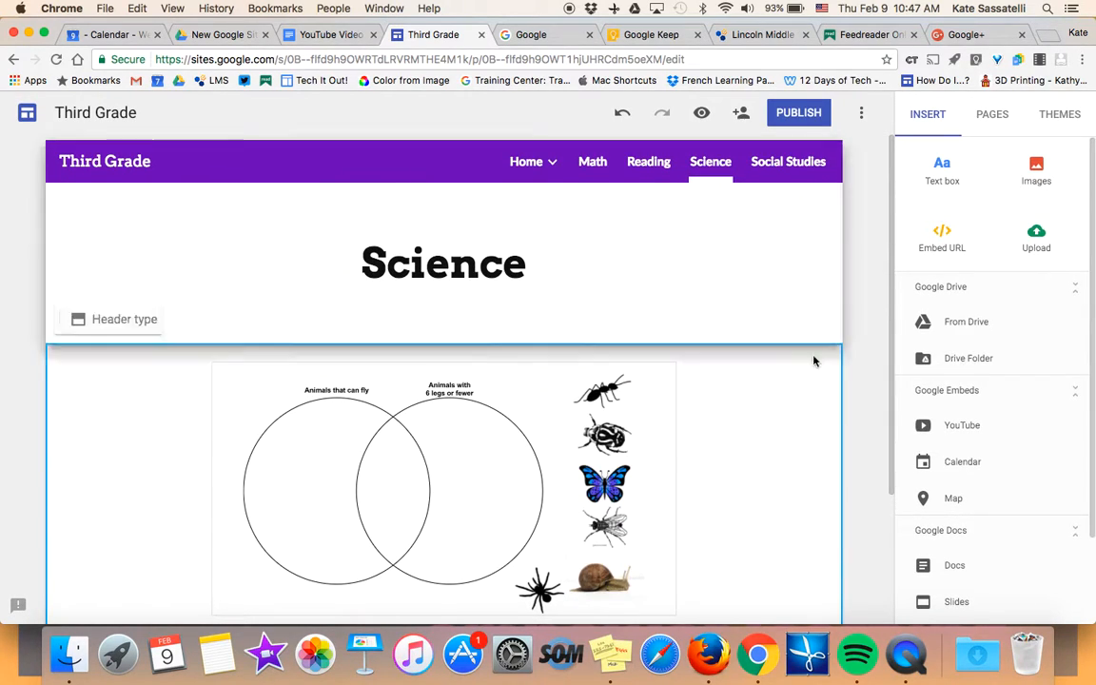
Open the Social Studies page for editing and insert the European Explorers map from My Maps
{"action": "left_click", "coordinate": [992, 114]}
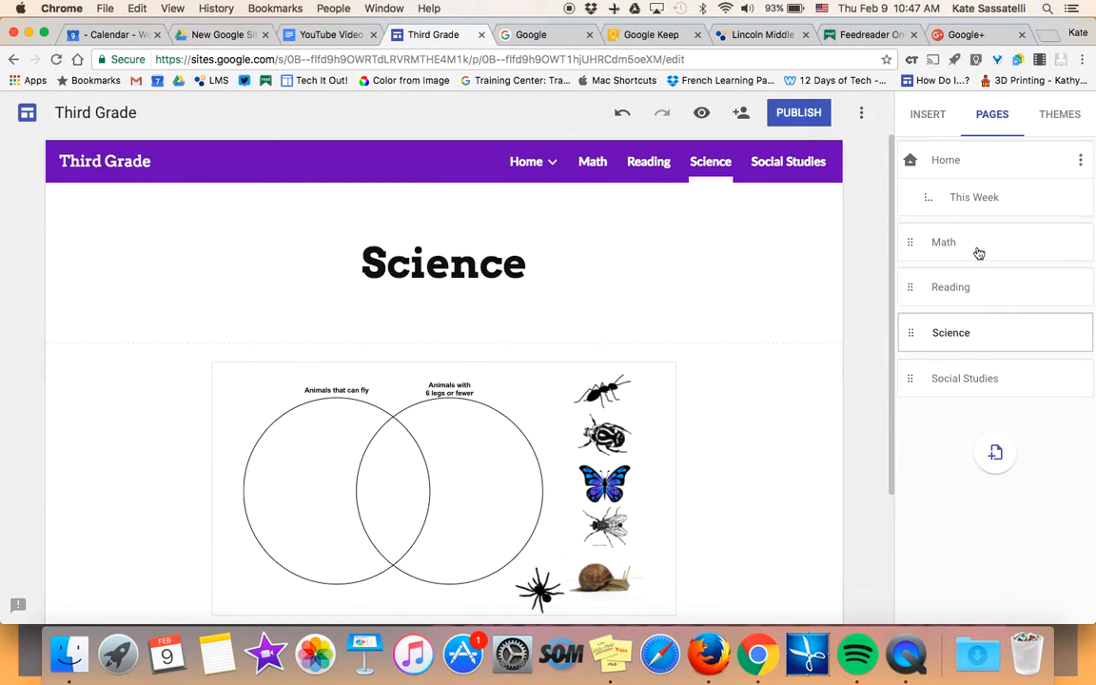
{"action": "left_click", "coordinate": [965, 379]}
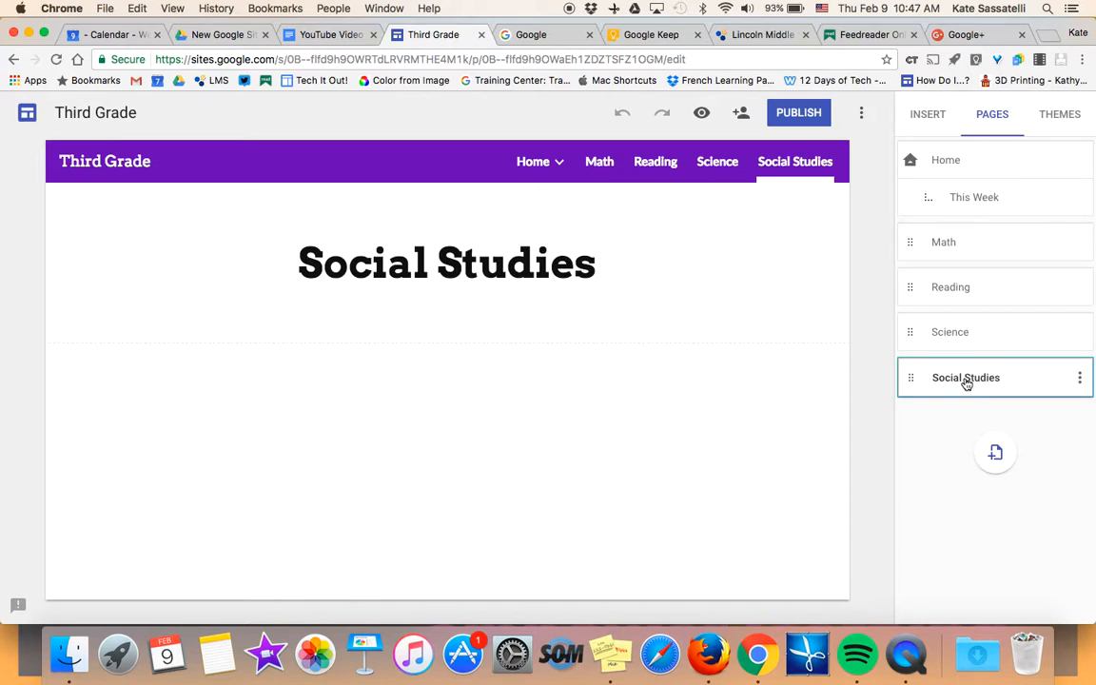
{"action": "left_click", "coordinate": [925, 114]}
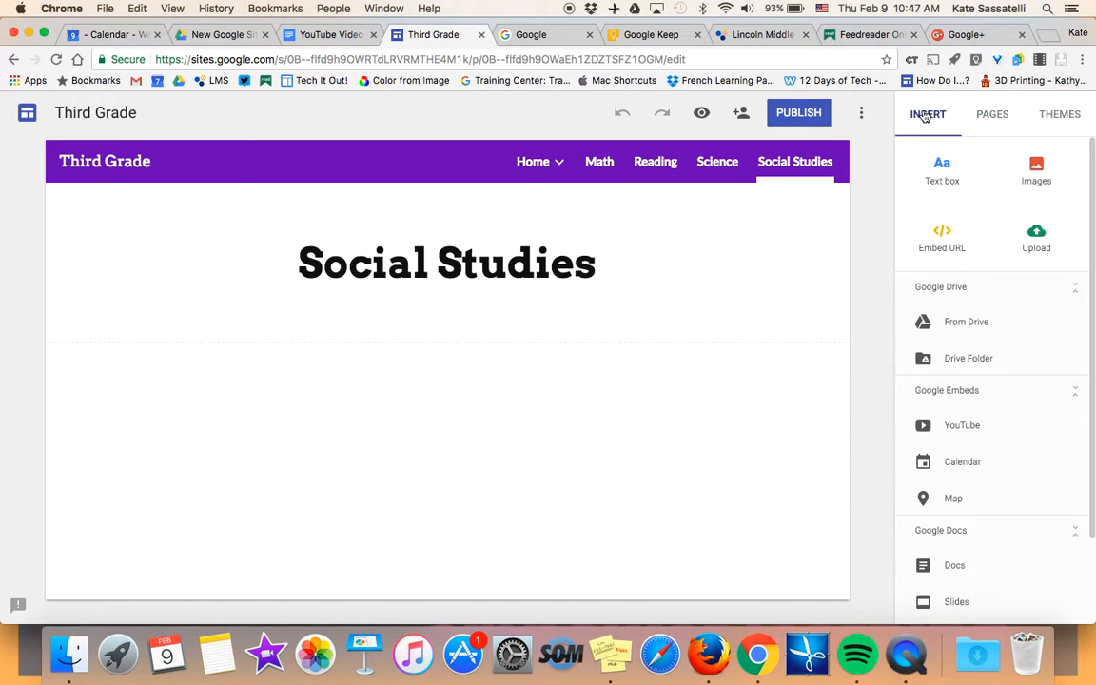
{"action": "left_click", "coordinate": [954, 499]}
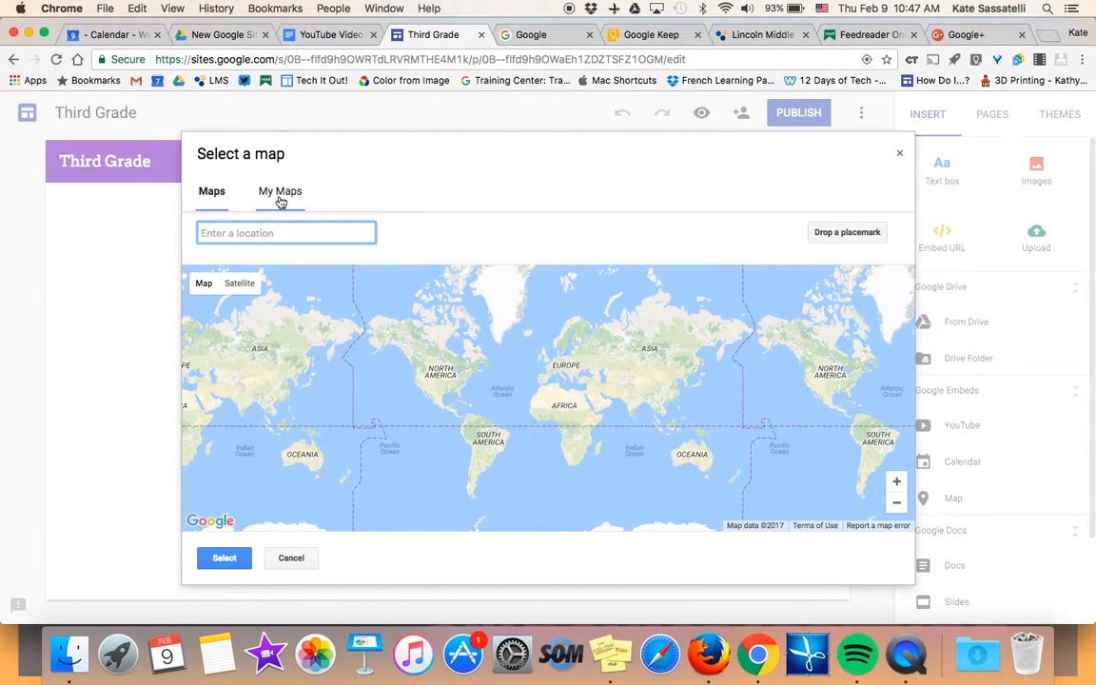
{"action": "left_click", "coordinate": [280, 199]}
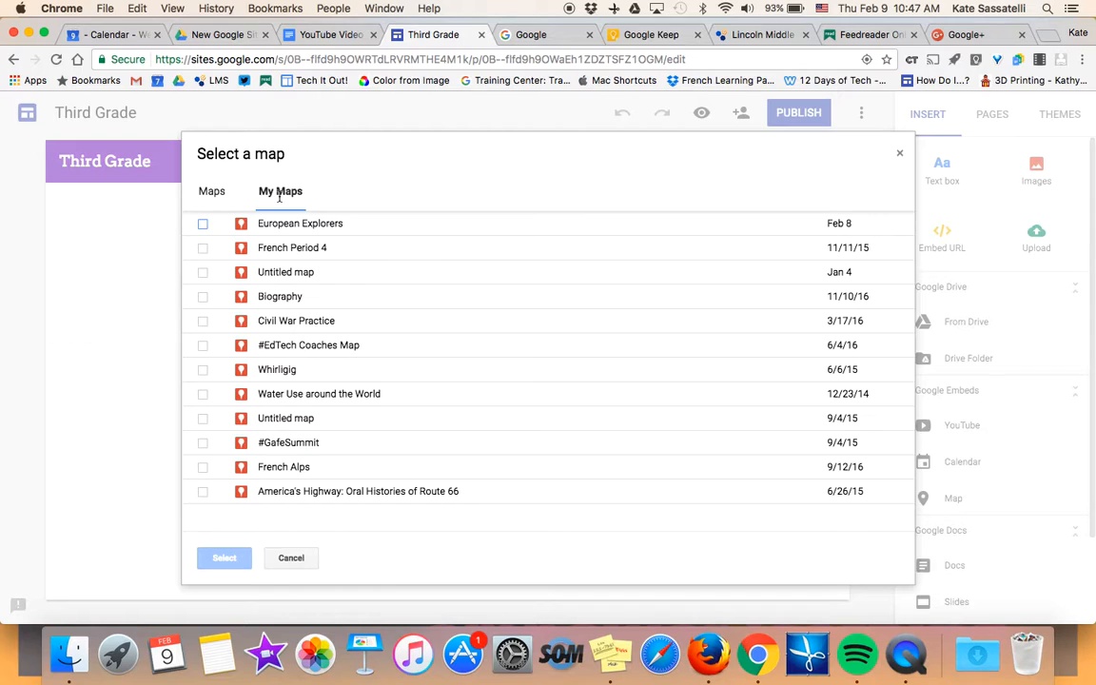
{"action": "left_click", "coordinate": [203, 226]}
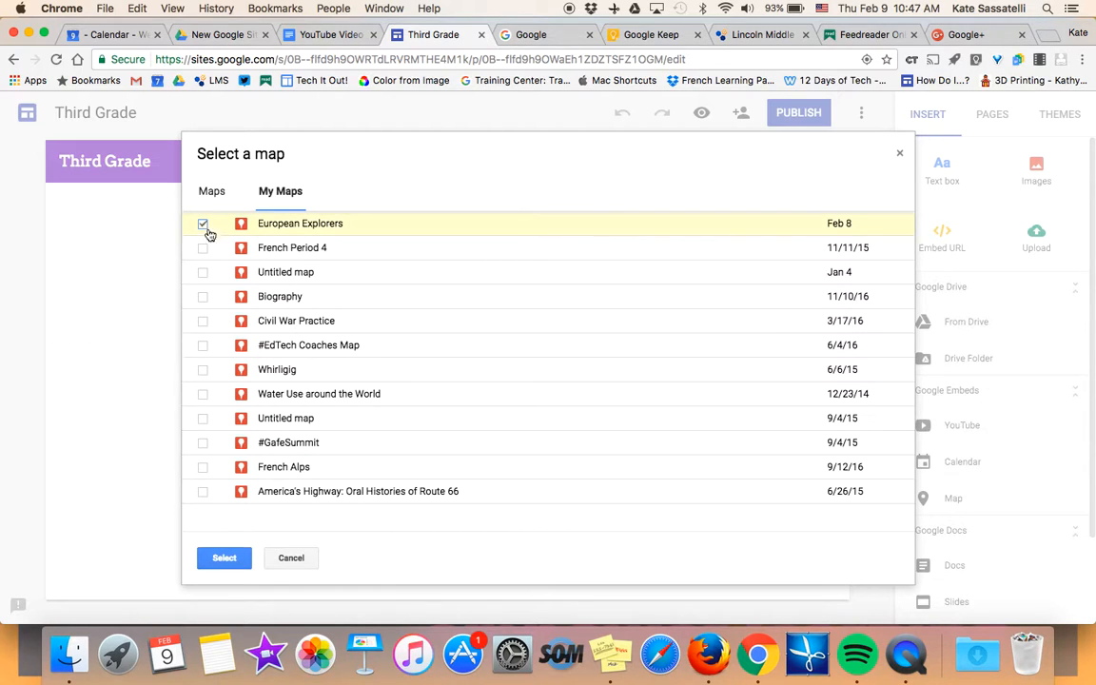
{"action": "left_click", "coordinate": [225, 557]}
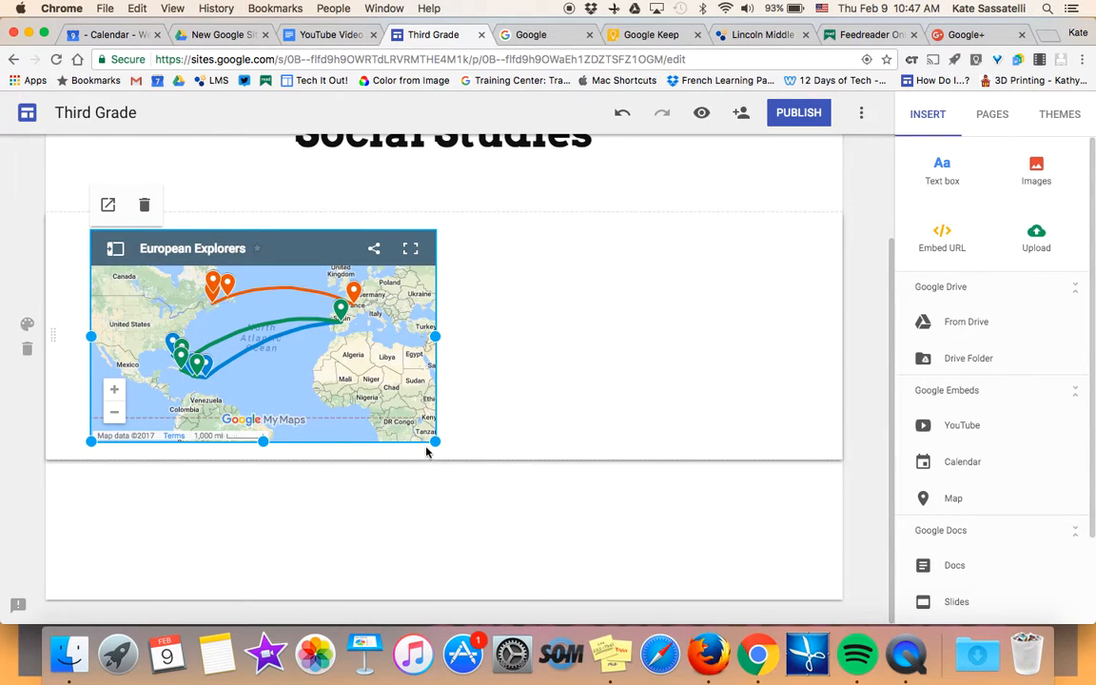
Enlarge the European Explorers map and centre it below the Social Studies title
{"action": "left_click_drag", "start_coordinate": [434, 441], "coordinate": [582, 604]}
{"action": "left_click_drag", "start_coordinate": [616, 508], "coordinate": [570, 618]}
{"action": "left_click_drag", "start_coordinate": [435, 349], "coordinate": [471, 340]}
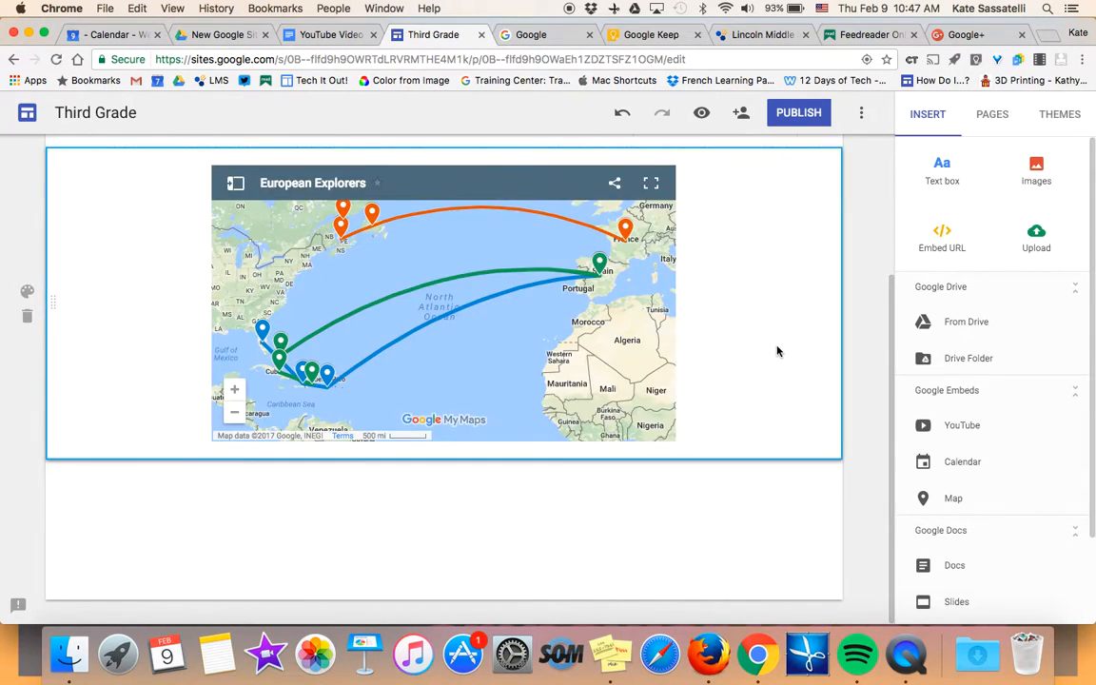
{"action": "scroll", "coordinate": [777, 350], "scroll_direction": "up", "scroll_amount": 3}
{"action": "scroll", "coordinate": [777, 350], "scroll_direction": "down", "scroll_amount": 1}
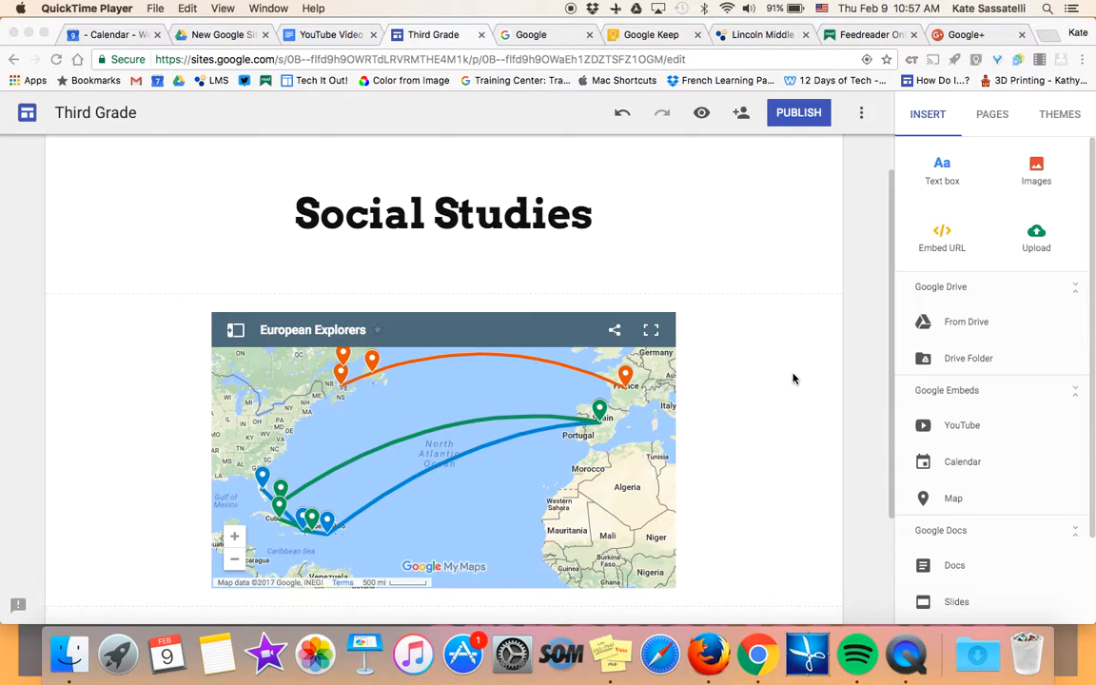
Add a text box below the map reading "Hey! Check out this map!"
{"action": "left_click", "coordinate": [949, 169]}
{"action": "left_click", "coordinate": [945, 176]}
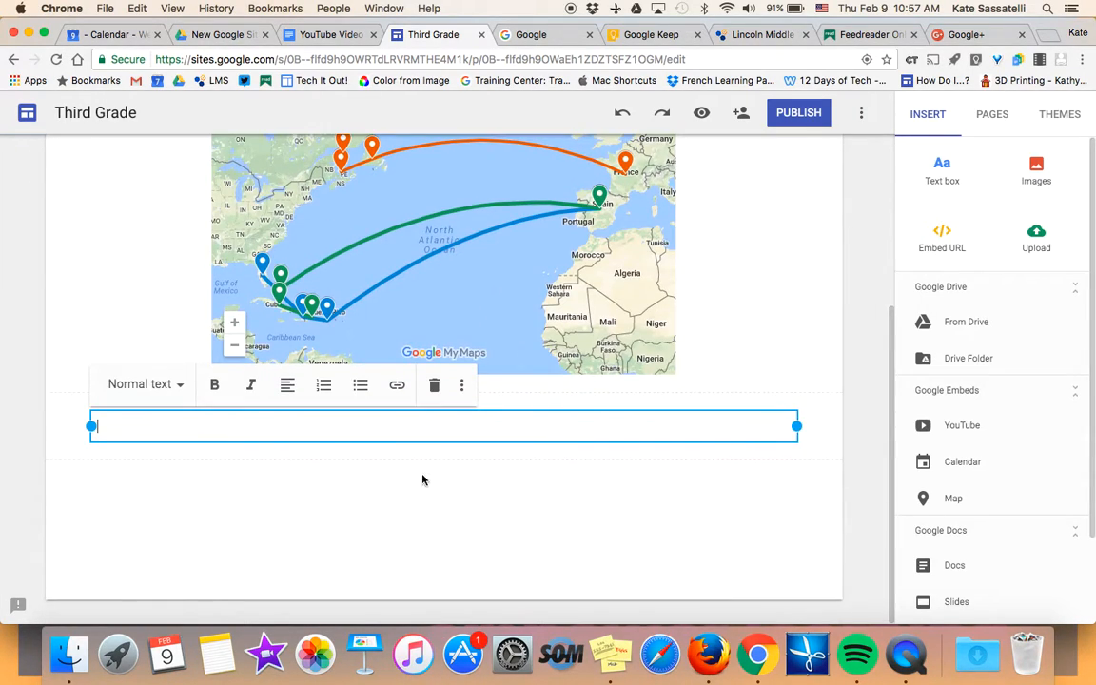
{"action": "type", "text": "Hey! Che"}
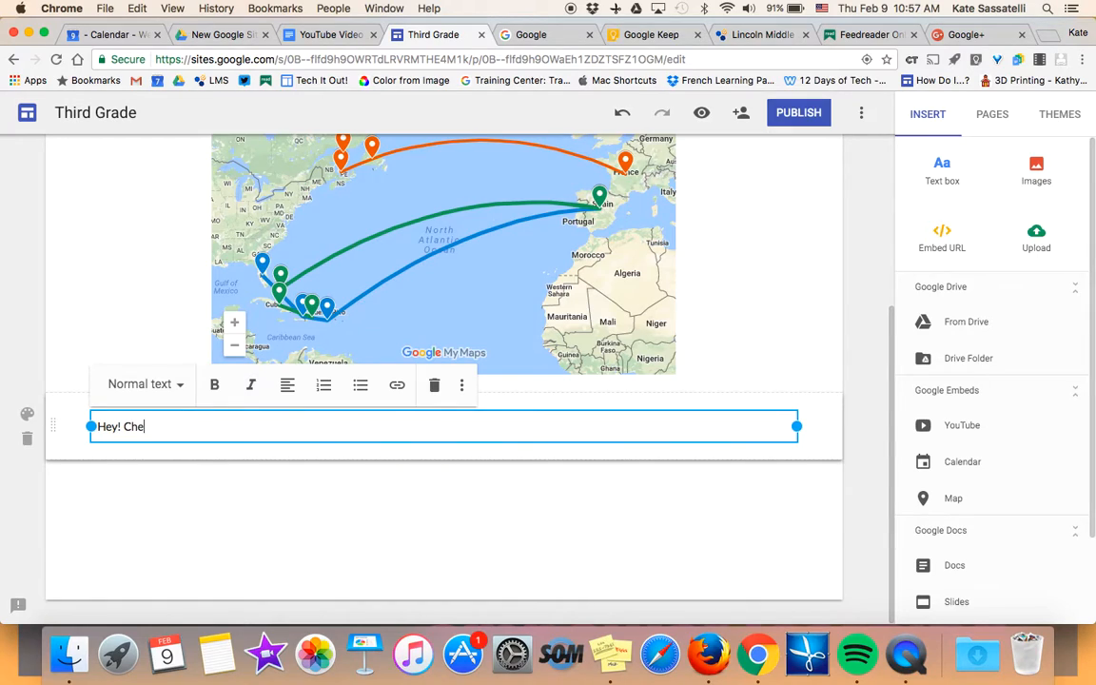
{"action": "type", "text": "ck out this map!"}
{"action": "left_click", "coordinate": [380, 516]}
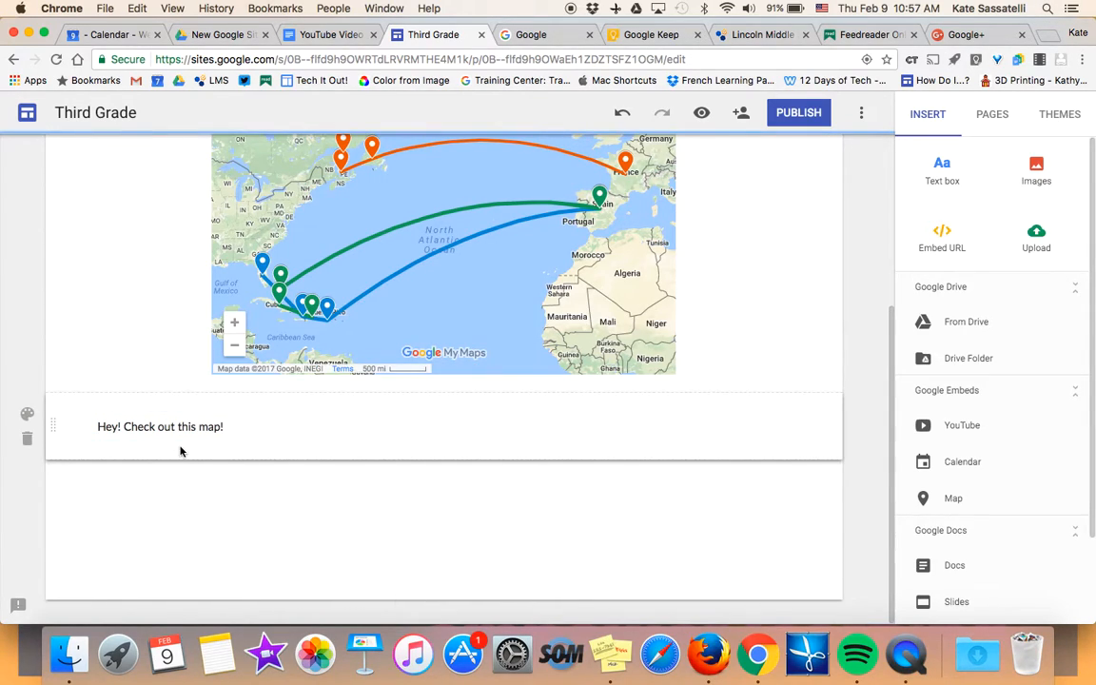
Shift the map to the left edge of its section and place the narrowed text box beside it, level with the map's top
{"action": "left_click_drag", "start_coordinate": [54, 428], "coordinate": [575, 361]}
{"action": "left_click", "coordinate": [99, 375]}
{"action": "left_click_drag", "start_coordinate": [547, 434], "coordinate": [243, 418]}
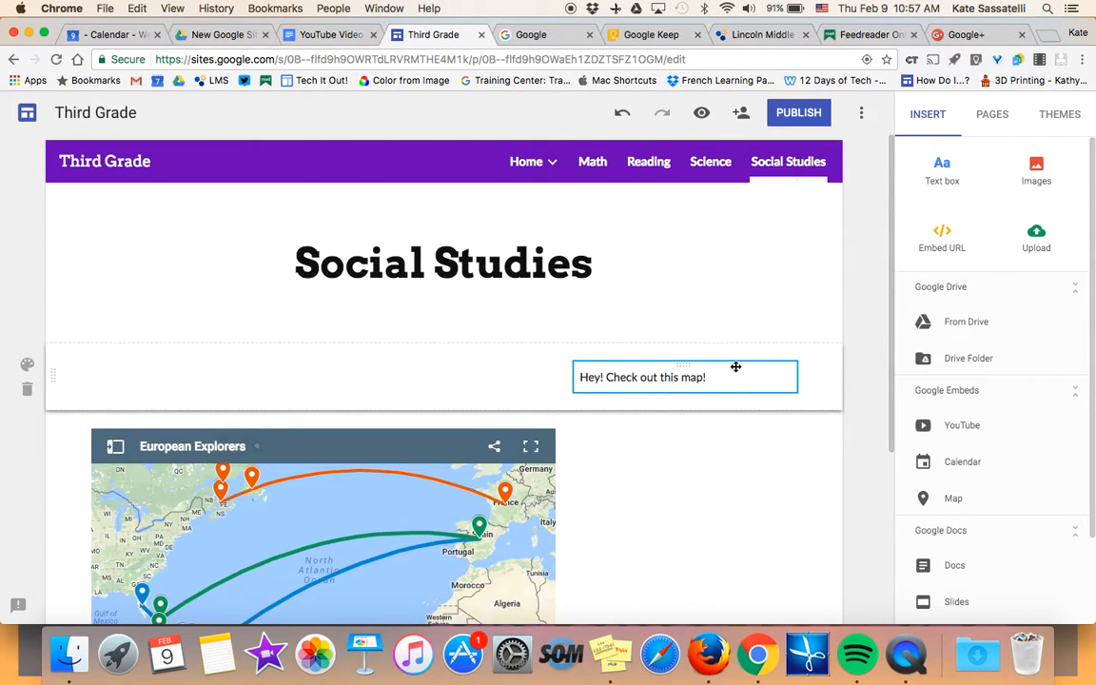
{"action": "left_click_drag", "start_coordinate": [716, 360], "coordinate": [729, 503]}
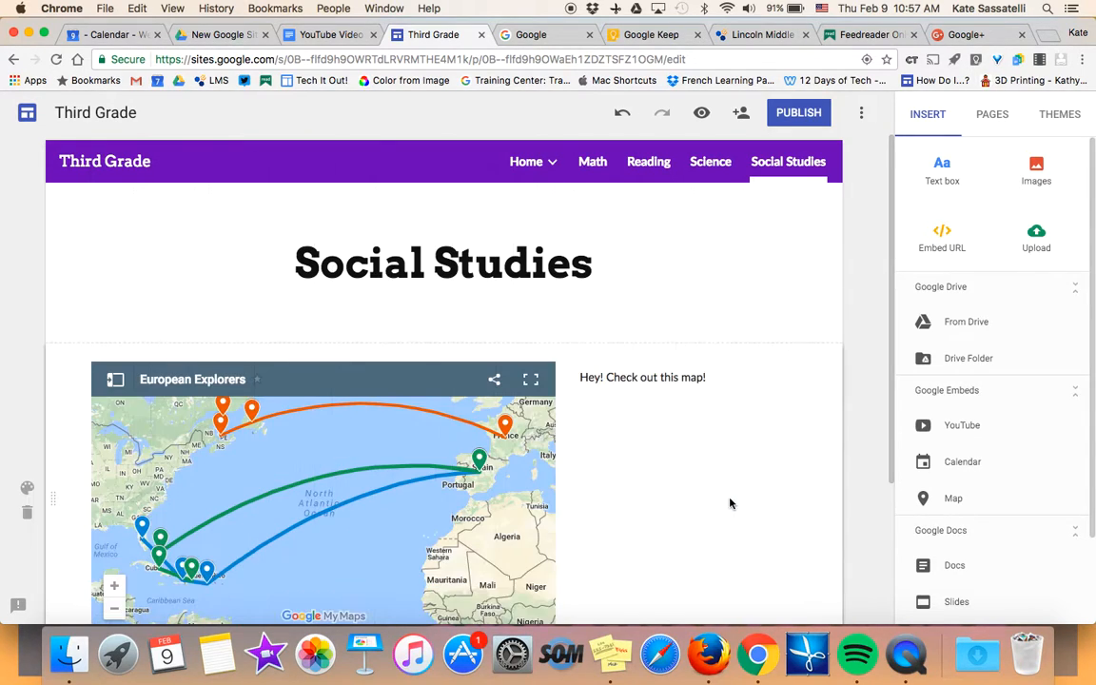
{"action": "scroll", "coordinate": [861, 416], "scroll_direction": "down", "scroll_amount": 2}
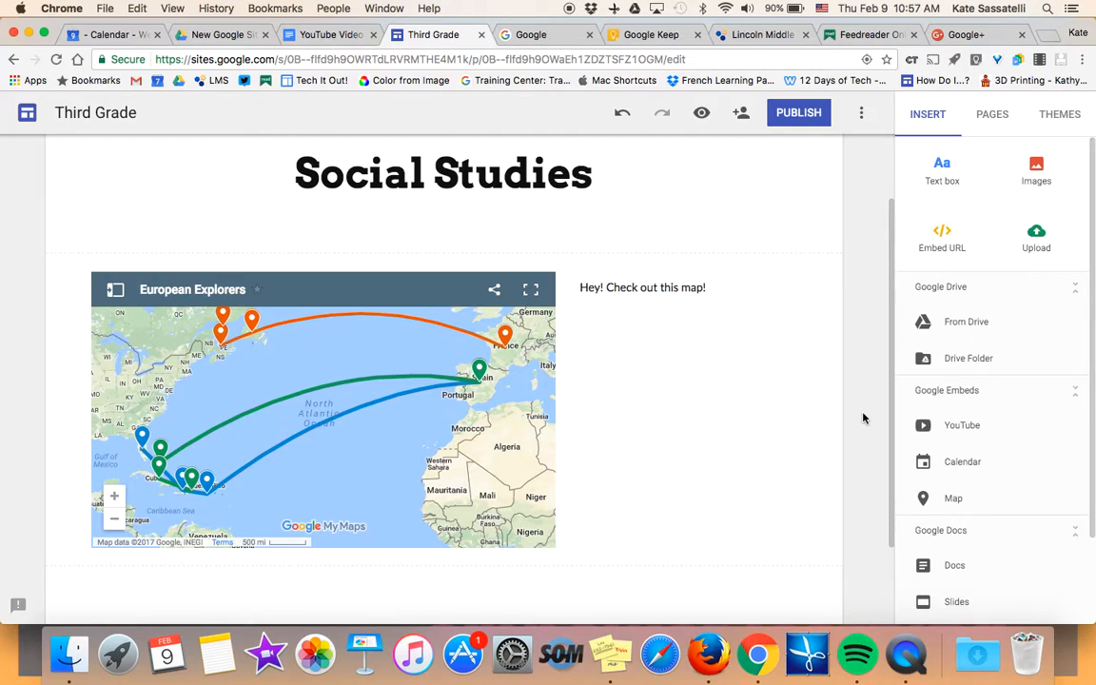
{"action": "scroll", "coordinate": [863, 417], "scroll_direction": "up", "scroll_amount": 2}
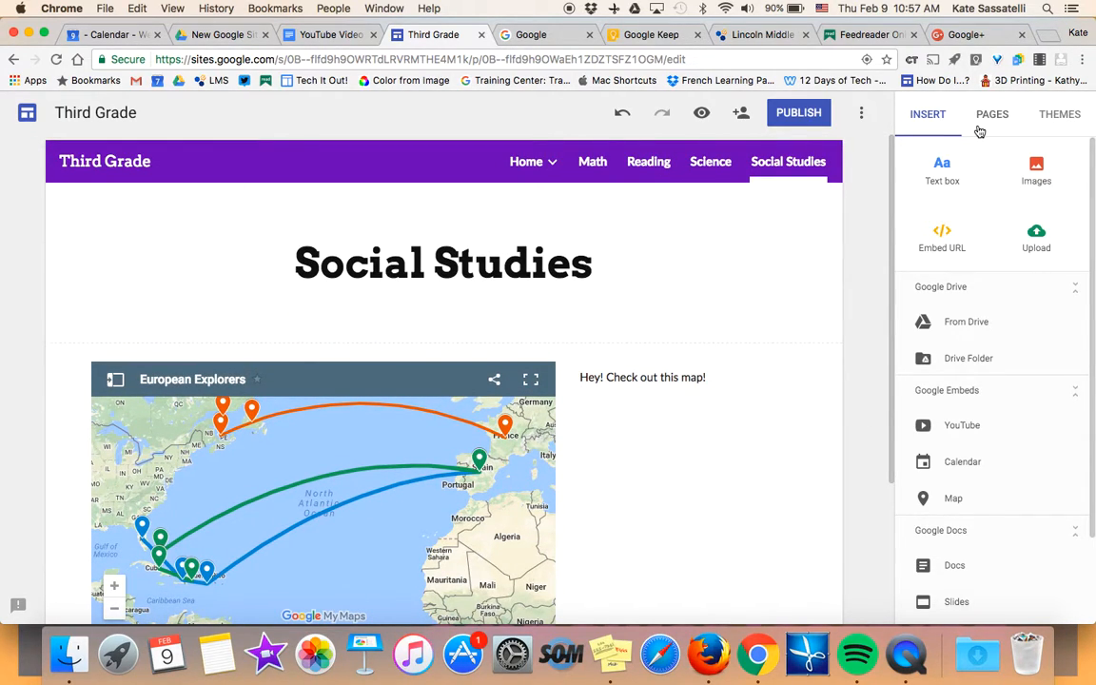
Close the site editor and the YouTube Video document, and reopen the Third Grade site from the New Google Sites folder in Drive
{"action": "left_click", "coordinate": [529, 164]}
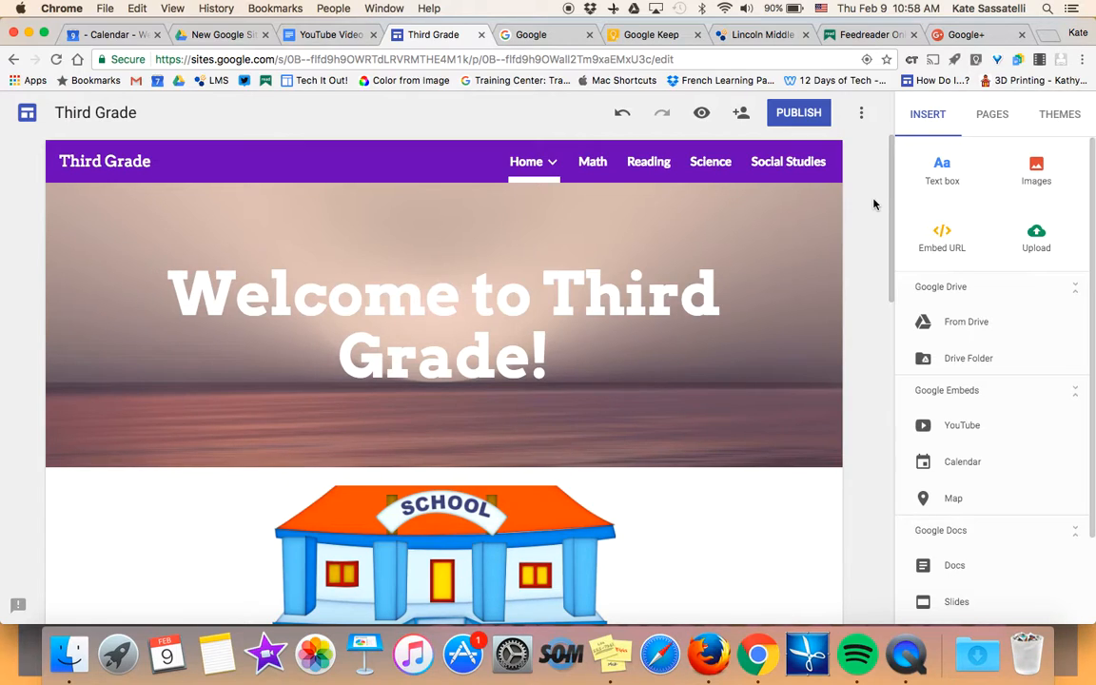
{"action": "left_click", "coordinate": [481, 35]}
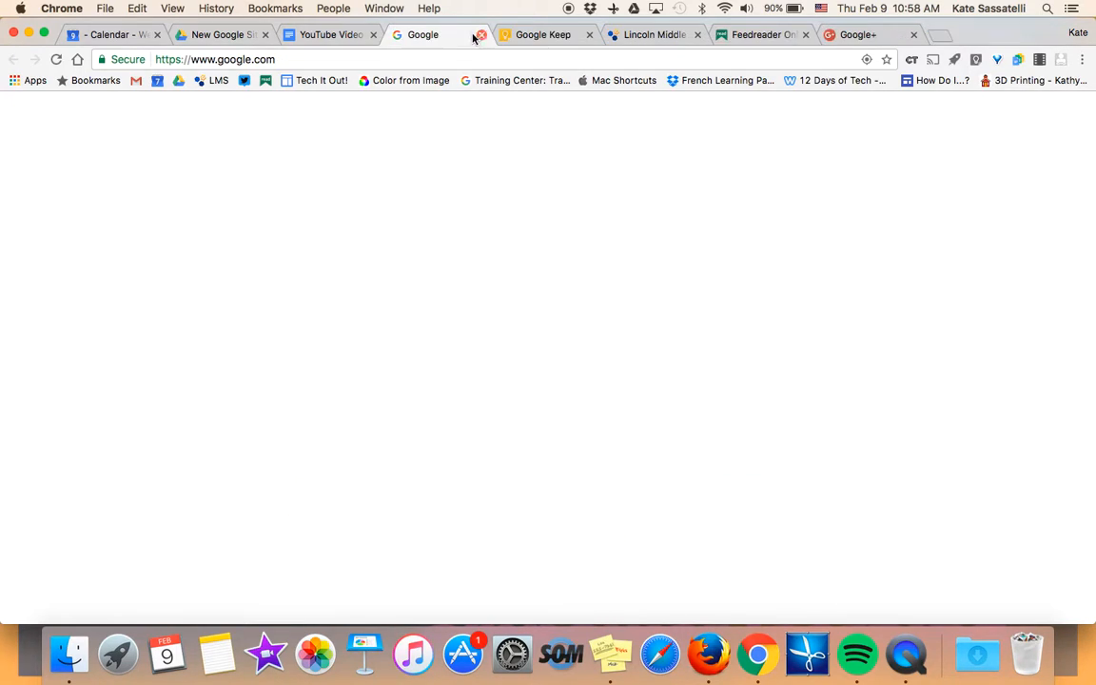
{"action": "left_click", "coordinate": [372, 34]}
{"action": "left_click", "coordinate": [232, 36]}
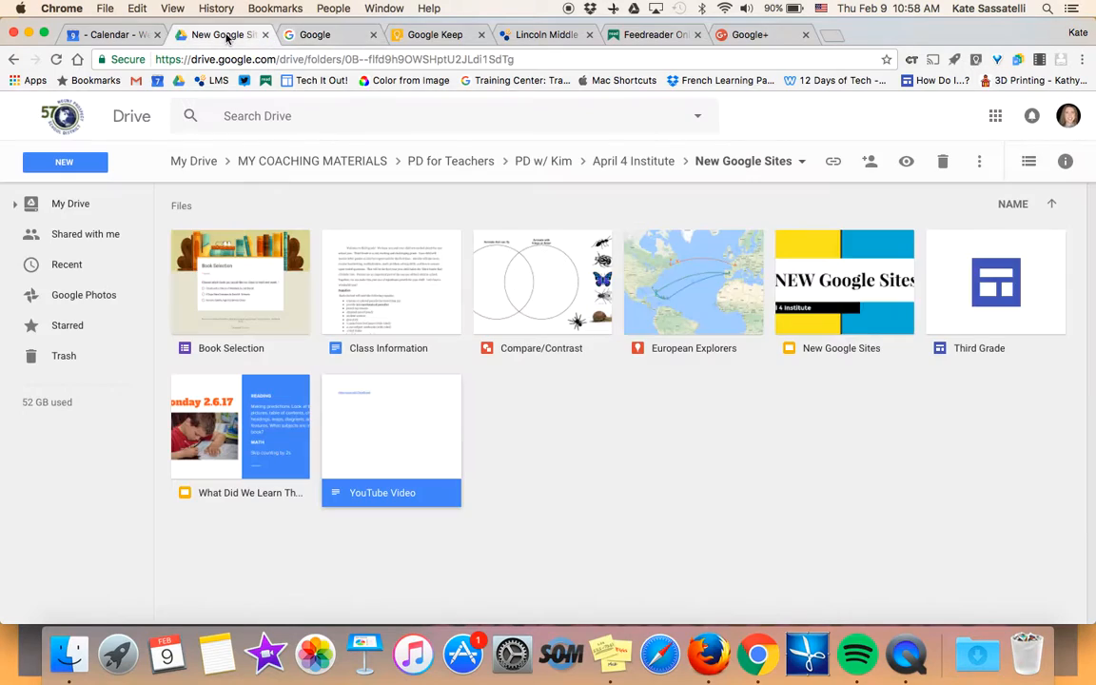
{"action": "double_click", "coordinate": [1025, 328]}
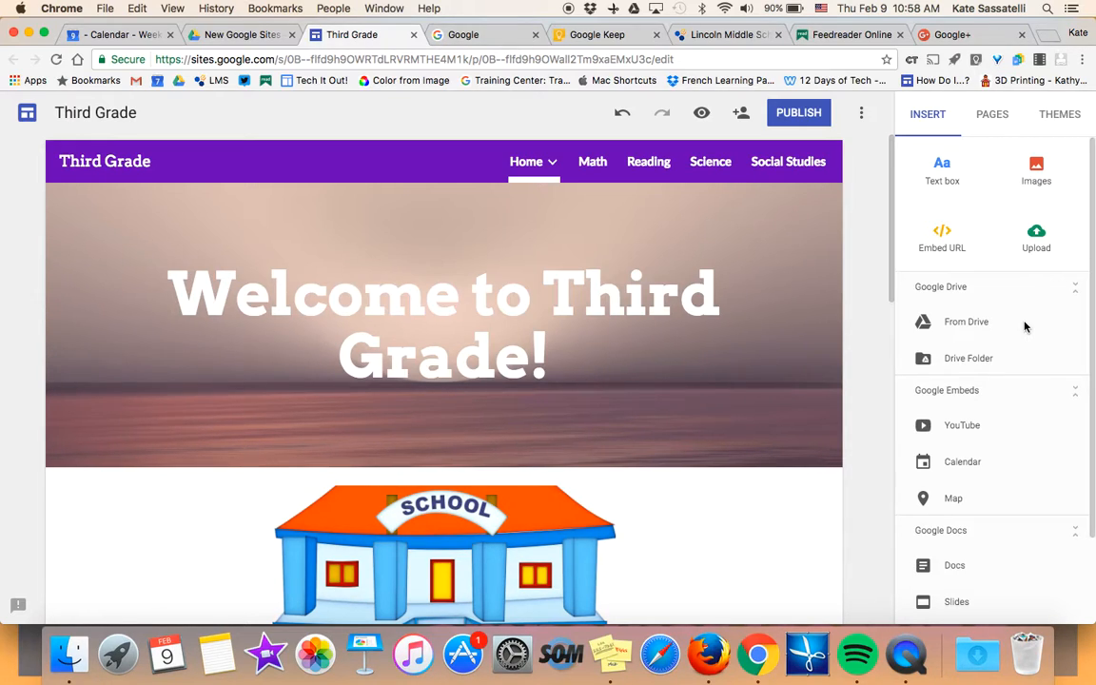
Publish the site at the location "thirdgrade" with visiting allowed for anyone on the web
{"action": "left_click", "coordinate": [797, 114]}
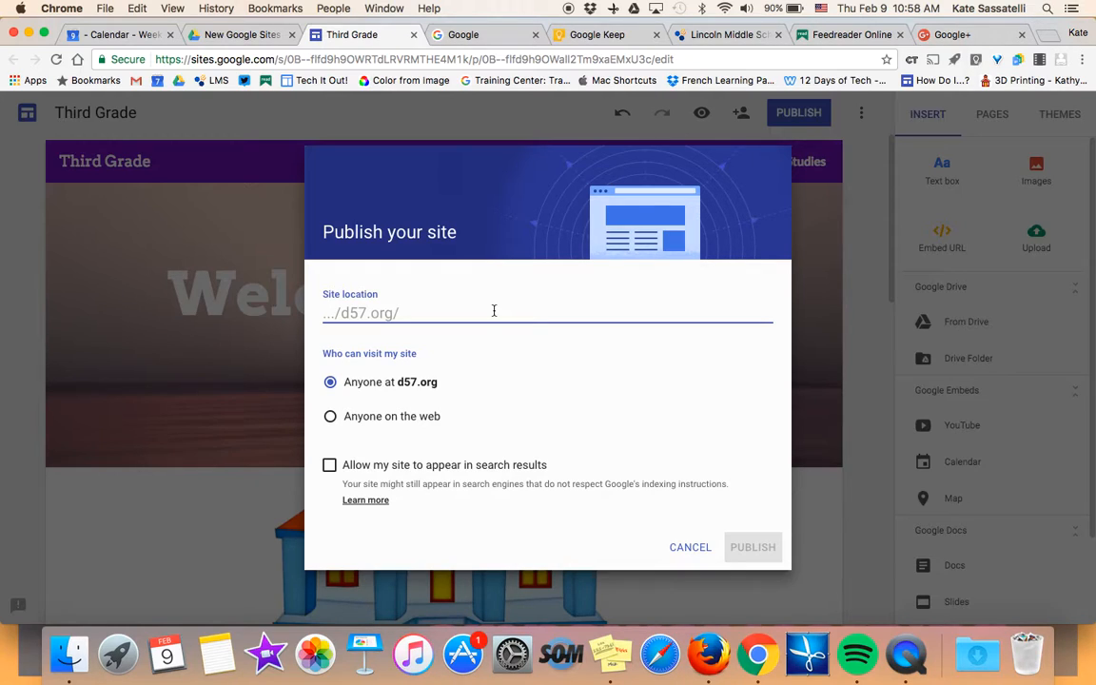
{"action": "type", "text": "thirdgrade"}
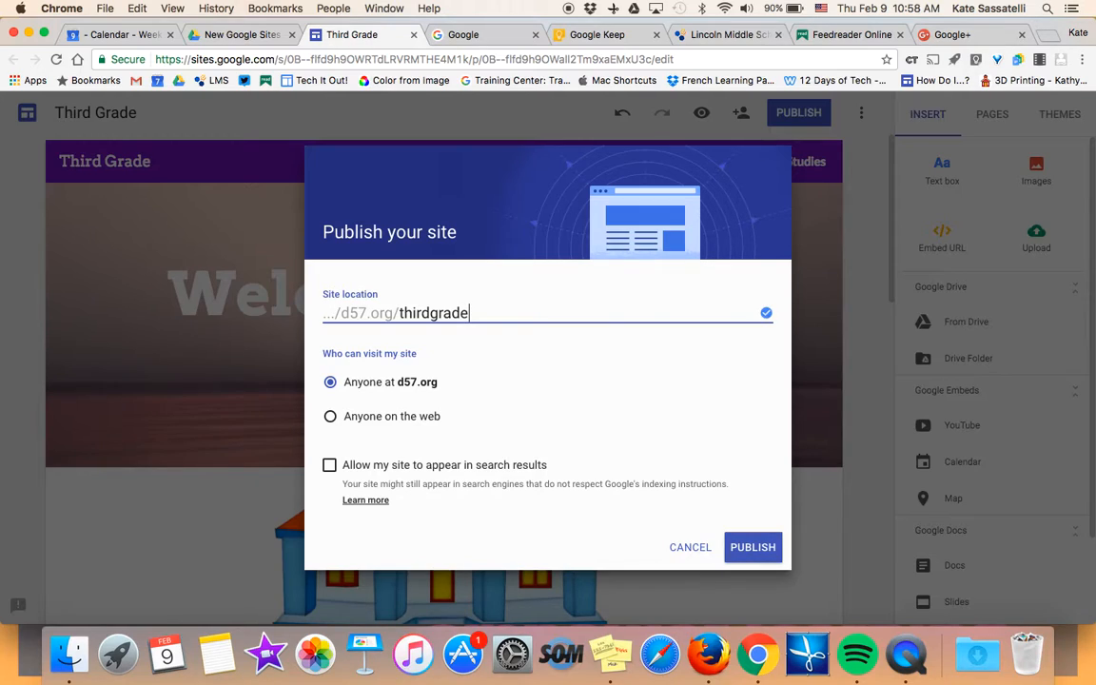
{"action": "left_click", "coordinate": [331, 419]}
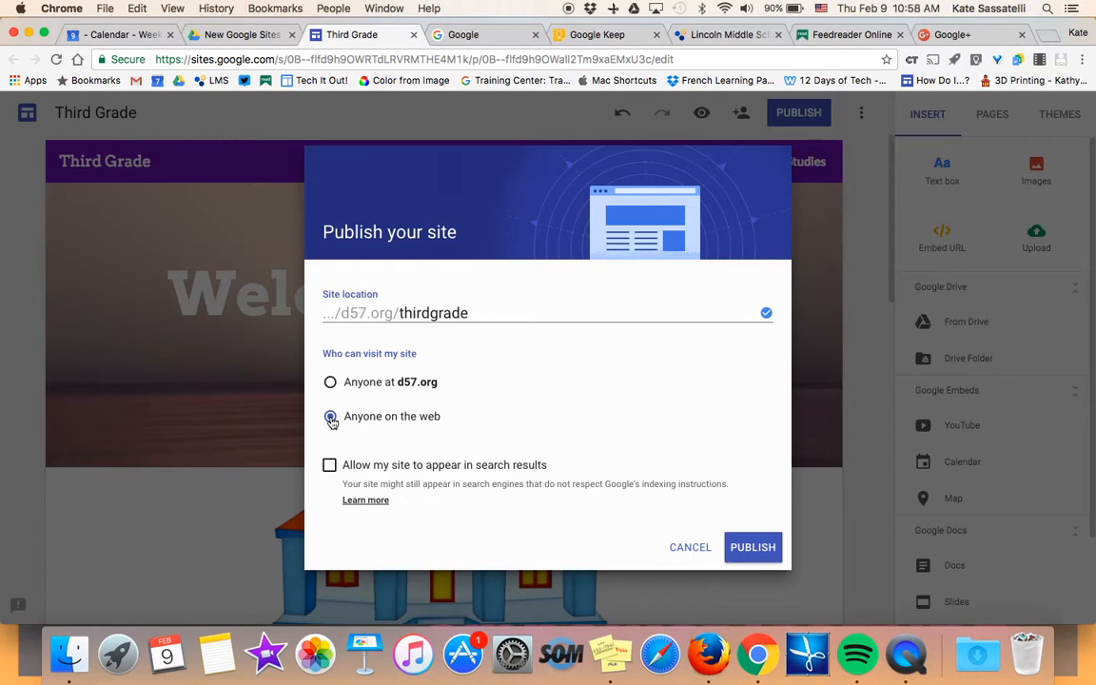
{"action": "left_click", "coordinate": [329, 383]}
{"action": "left_click", "coordinate": [330, 417]}
{"action": "left_click", "coordinate": [744, 548]}
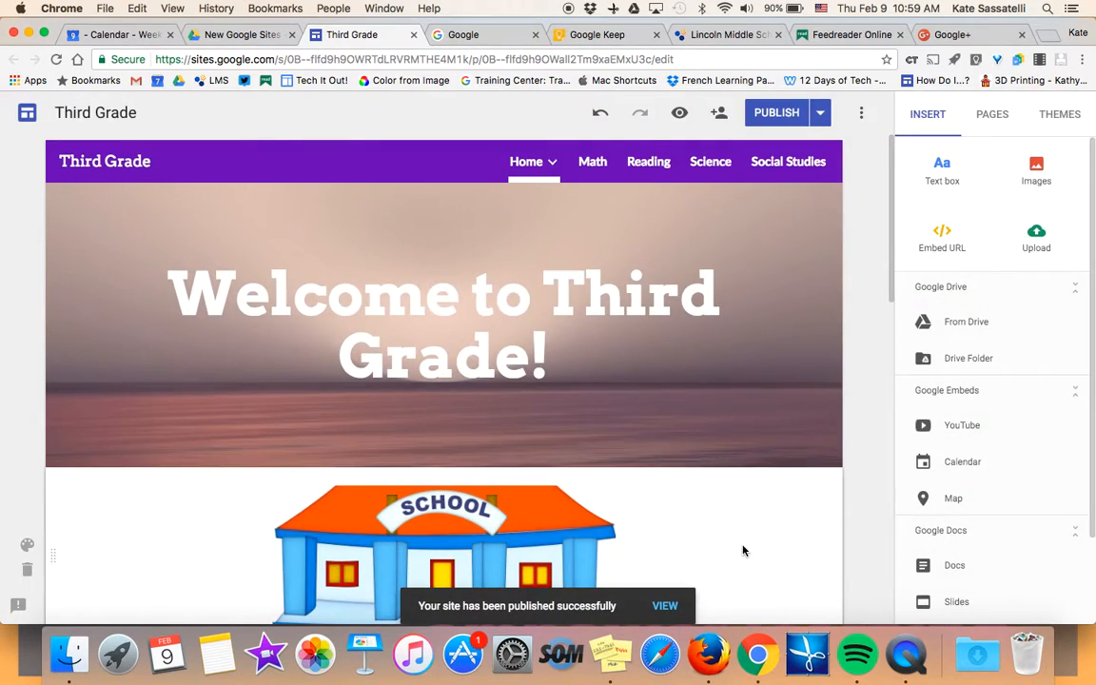
View the published Third Grade site and select its full web address
{"action": "left_click", "coordinate": [822, 114]}
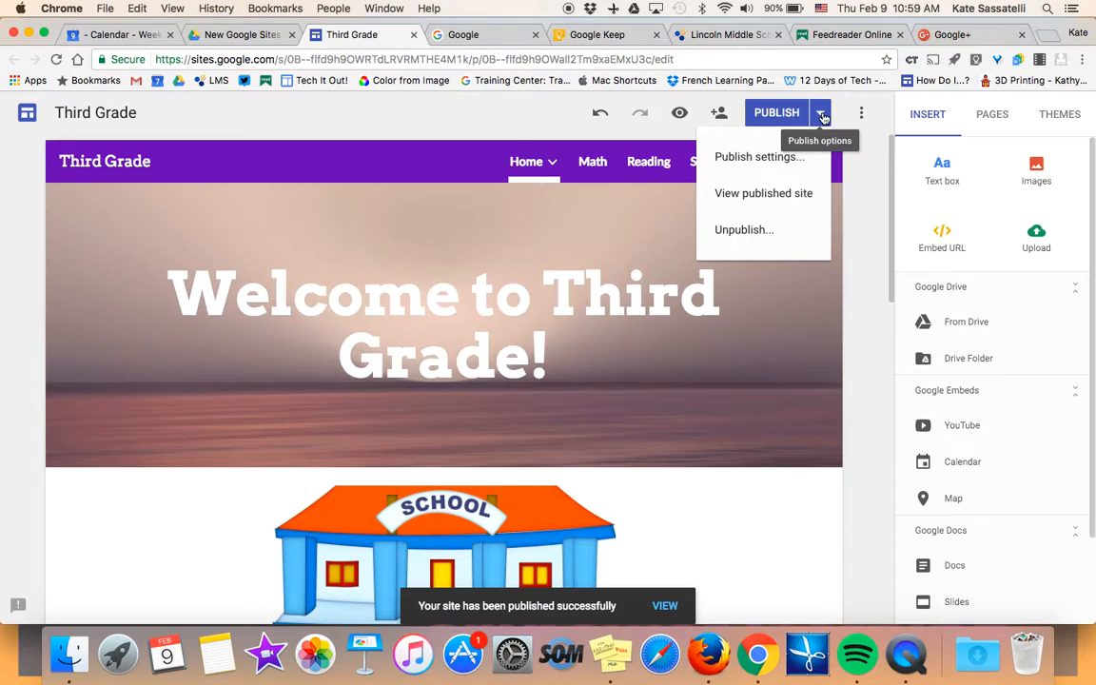
{"action": "left_click", "coordinate": [771, 194]}
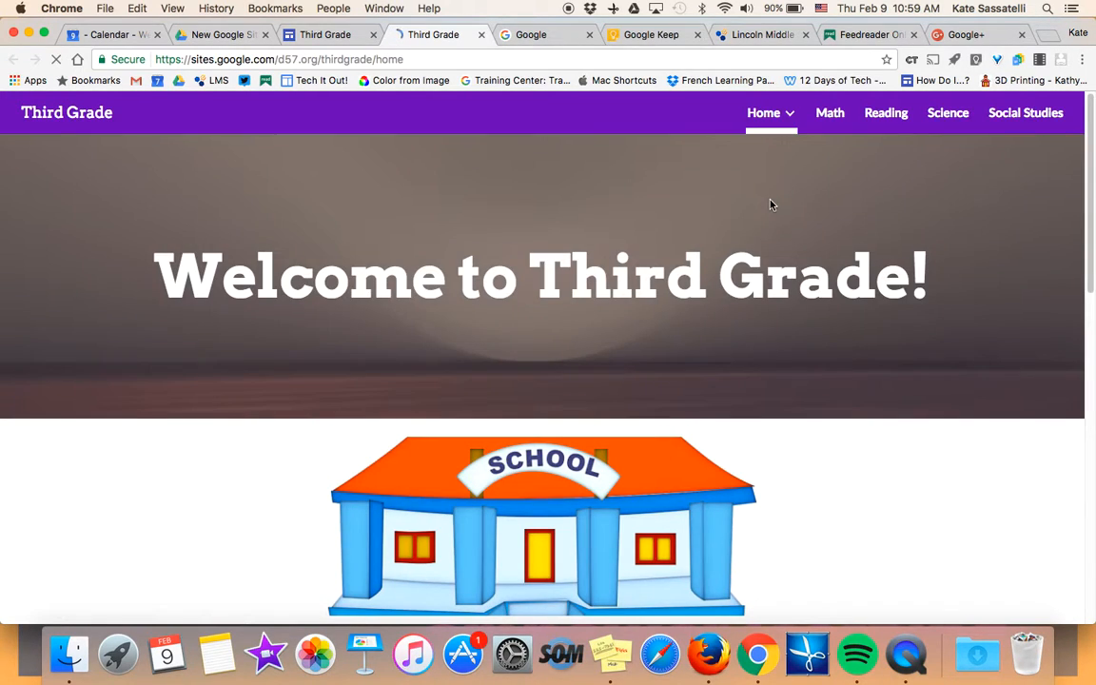
{"action": "left_click", "coordinate": [304, 58]}
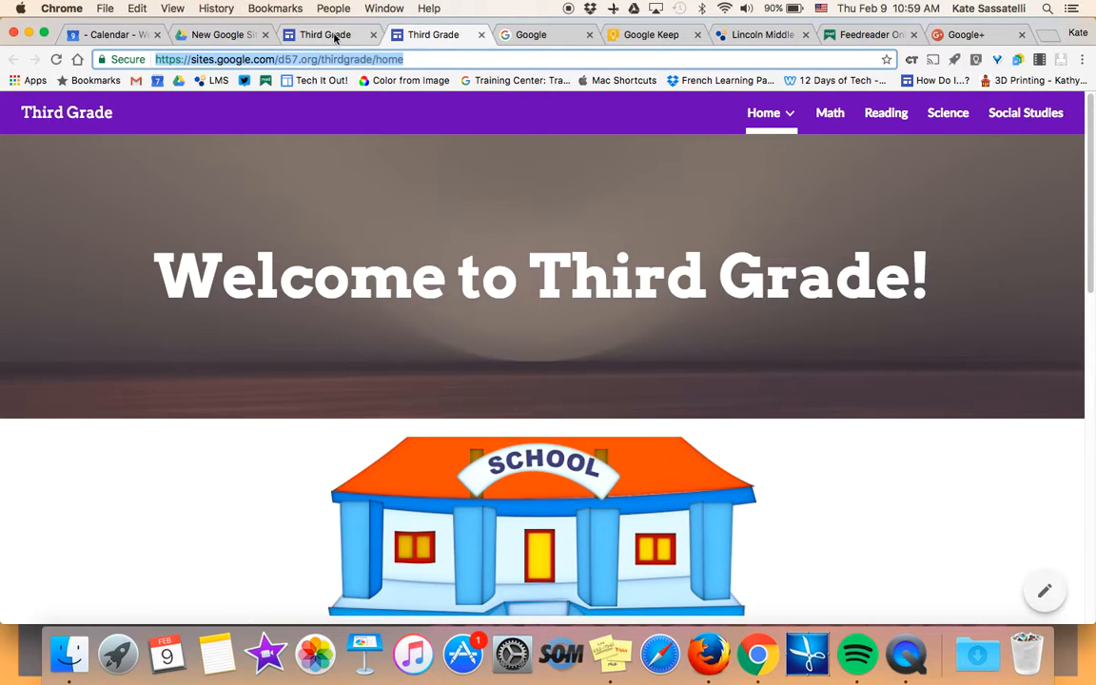
Return to editing the Home page and add the teacher's name and "2016-2017" on separate lines under the welcome title
{"action": "left_click", "coordinate": [303, 34]}
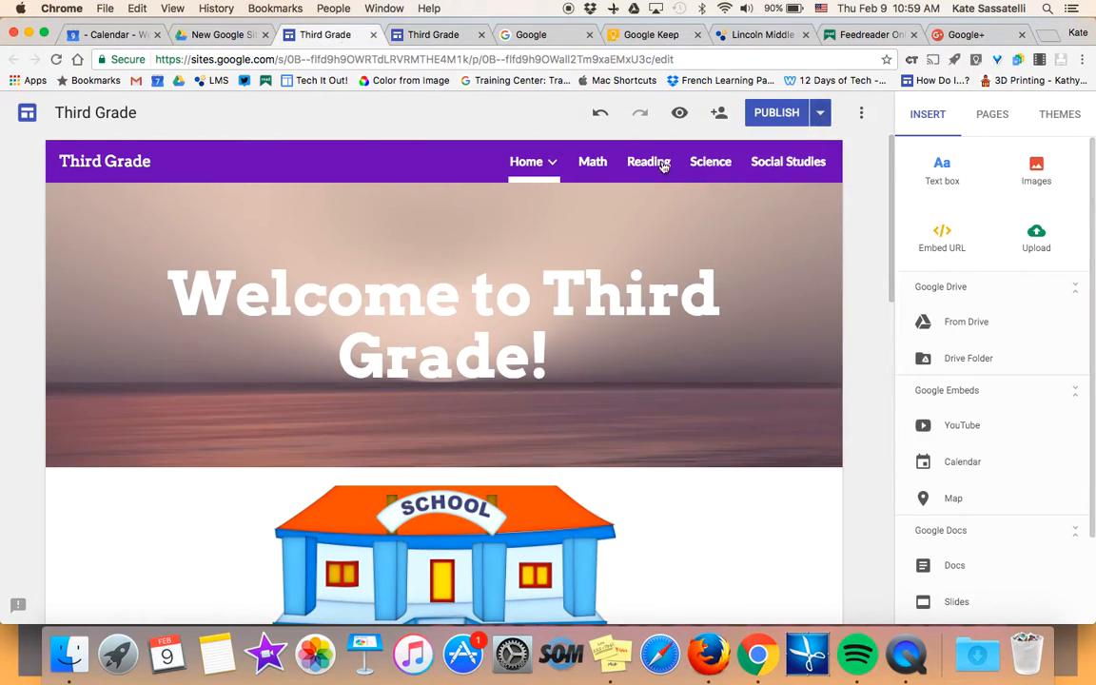
{"action": "left_click", "coordinate": [613, 381]}
{"action": "key", "text": "Return"}
{"action": "type", "text": "Ms. Sassatelli"}
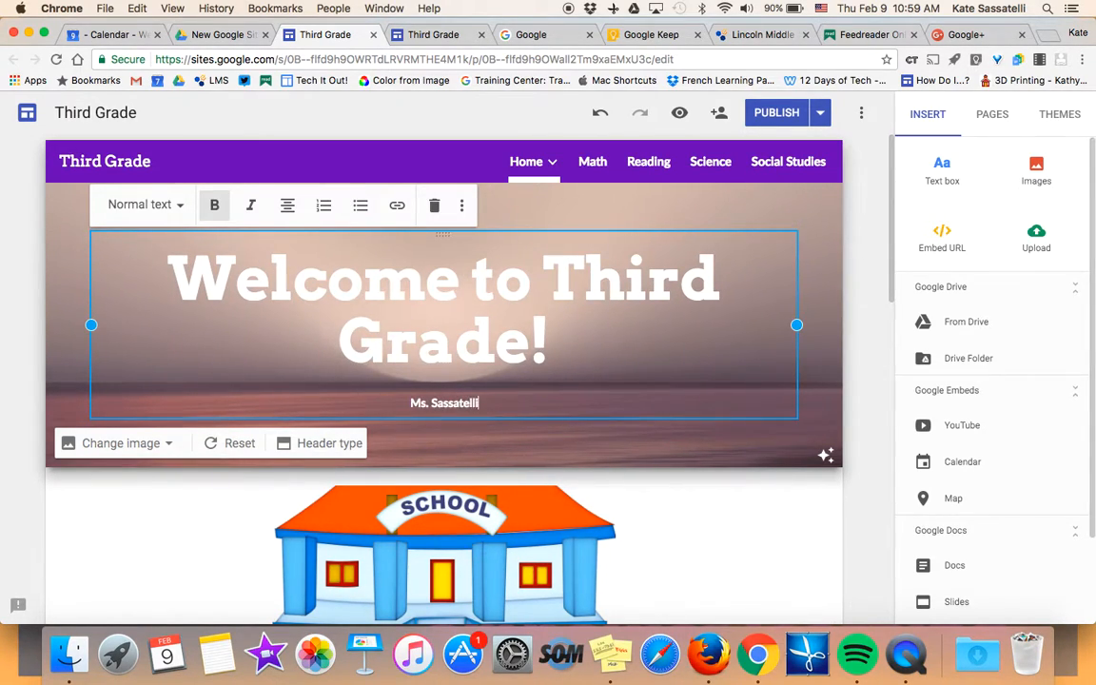
{"action": "key", "text": "Return"}
{"action": "type", "text": "2016-2017"}
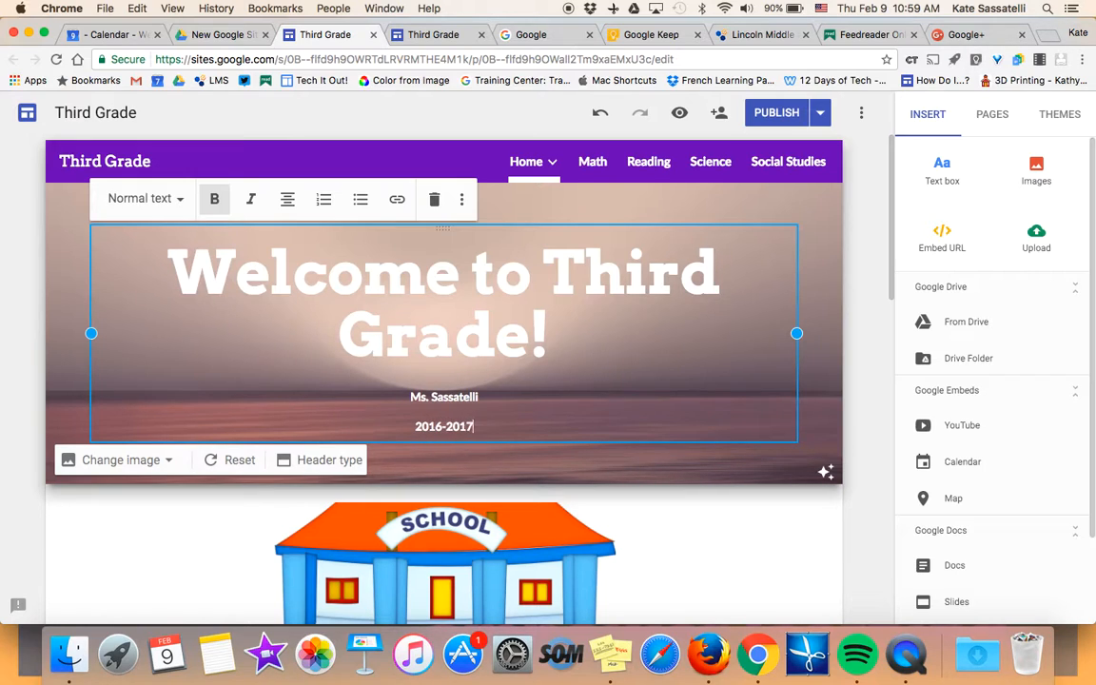
{"action": "left_click", "coordinate": [795, 522]}
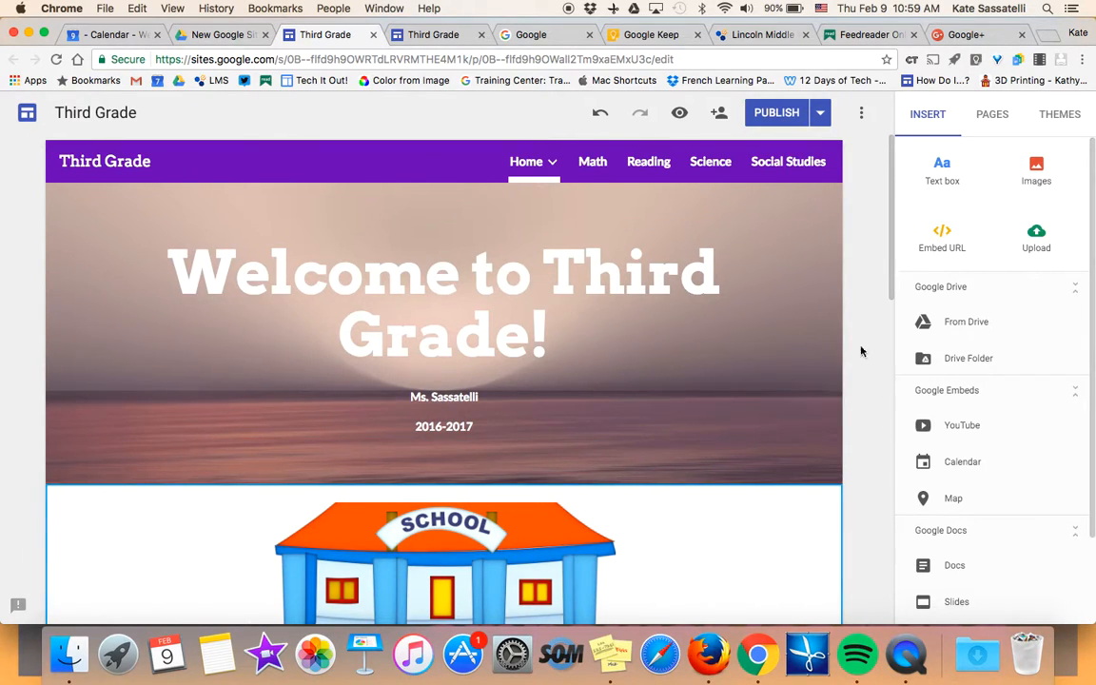
Reload the published Third Grade site to check whether the new header lines appear there
{"action": "left_click", "coordinate": [395, 40]}
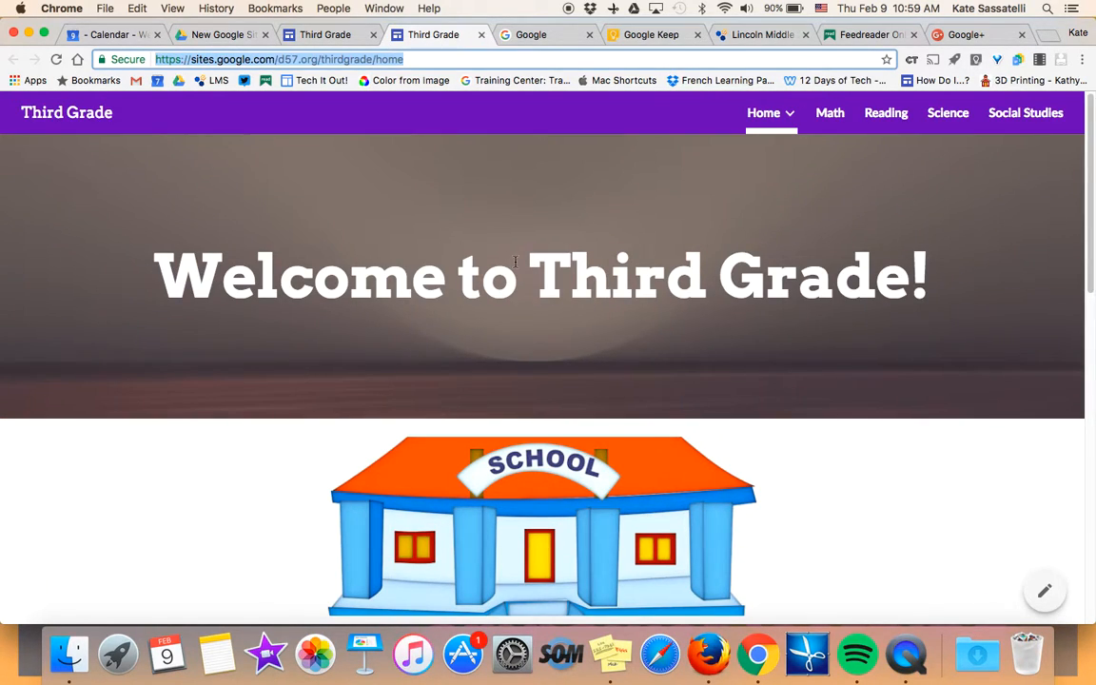
{"action": "left_click", "coordinate": [56, 59]}
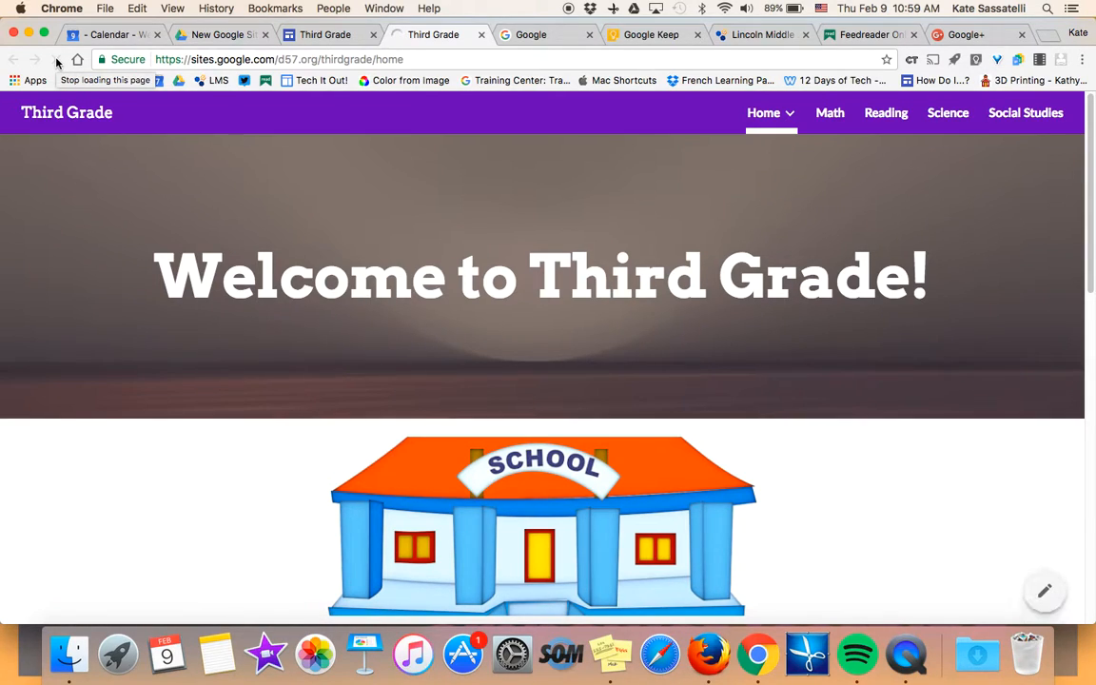
Publish the edited Third Grade site again and reload its live page to check the new header lines
{"action": "left_click", "coordinate": [321, 34]}
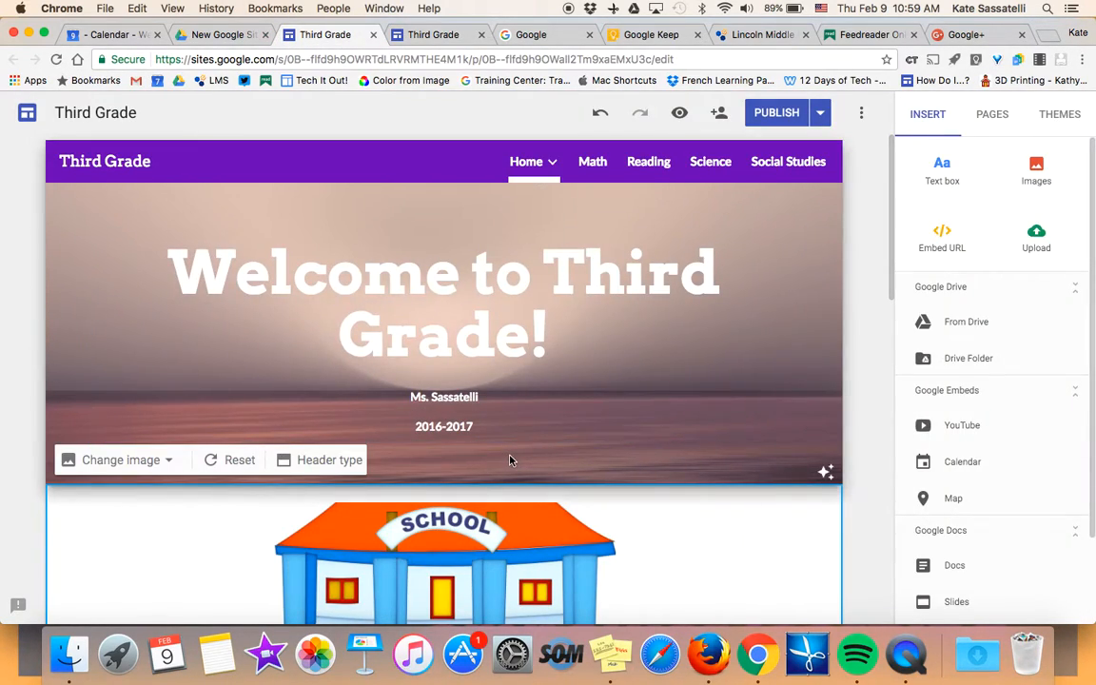
{"action": "left_click", "coordinate": [429, 36]}
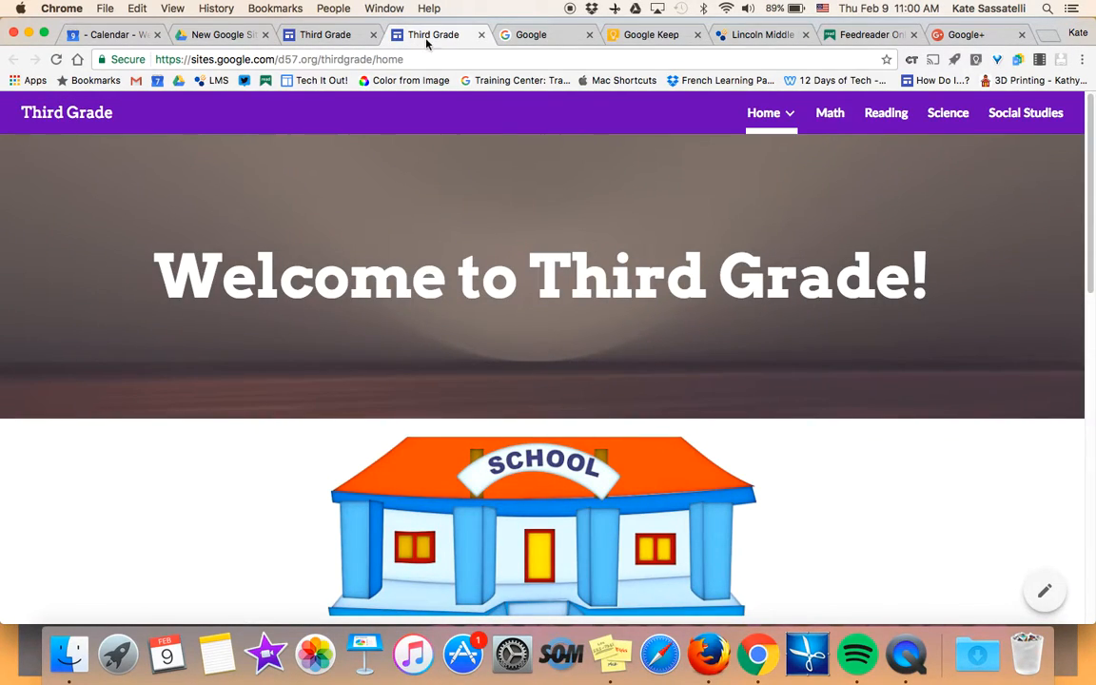
{"action": "left_click", "coordinate": [319, 35]}
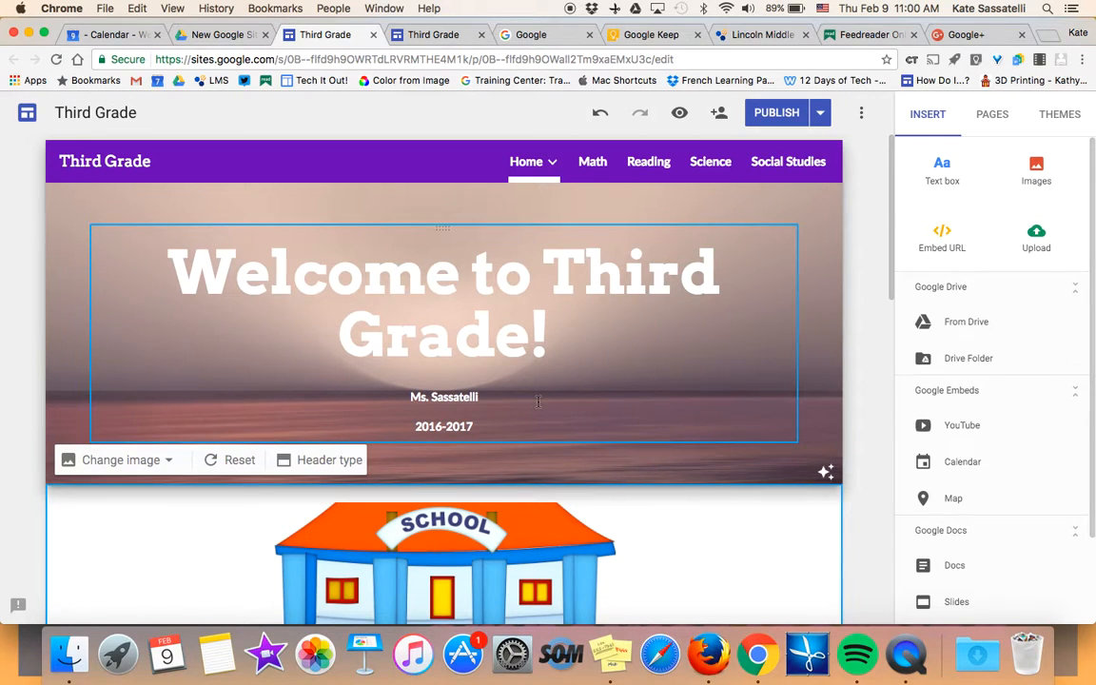
{"action": "left_click", "coordinate": [777, 114]}
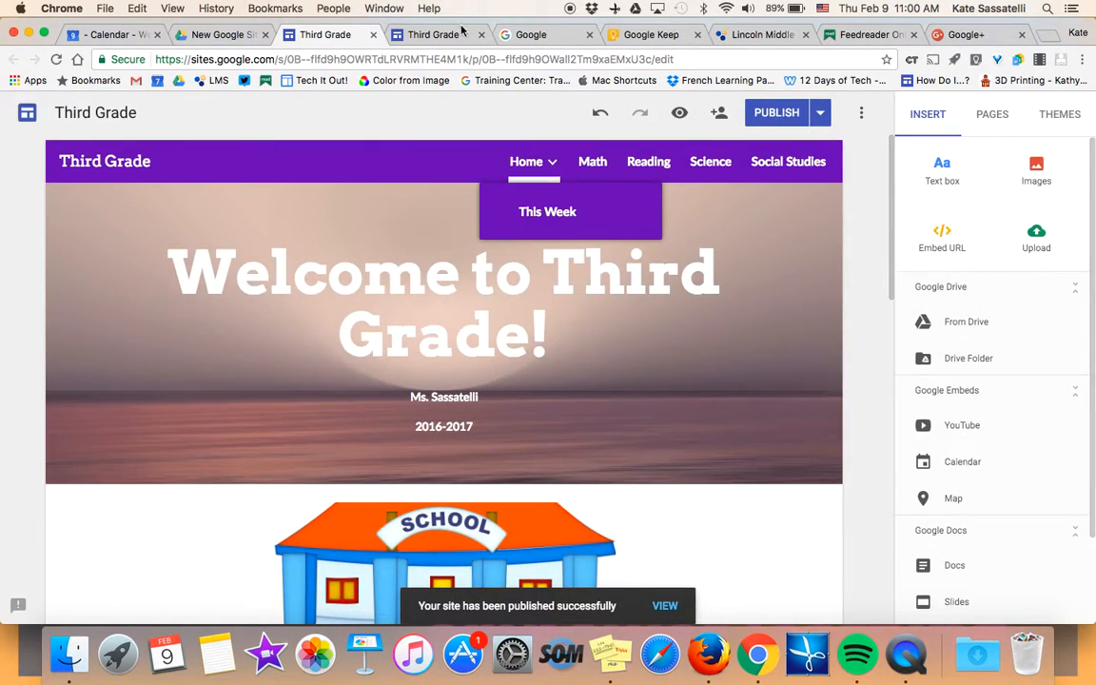
{"action": "left_click", "coordinate": [432, 35]}
{"action": "left_click", "coordinate": [55, 61]}
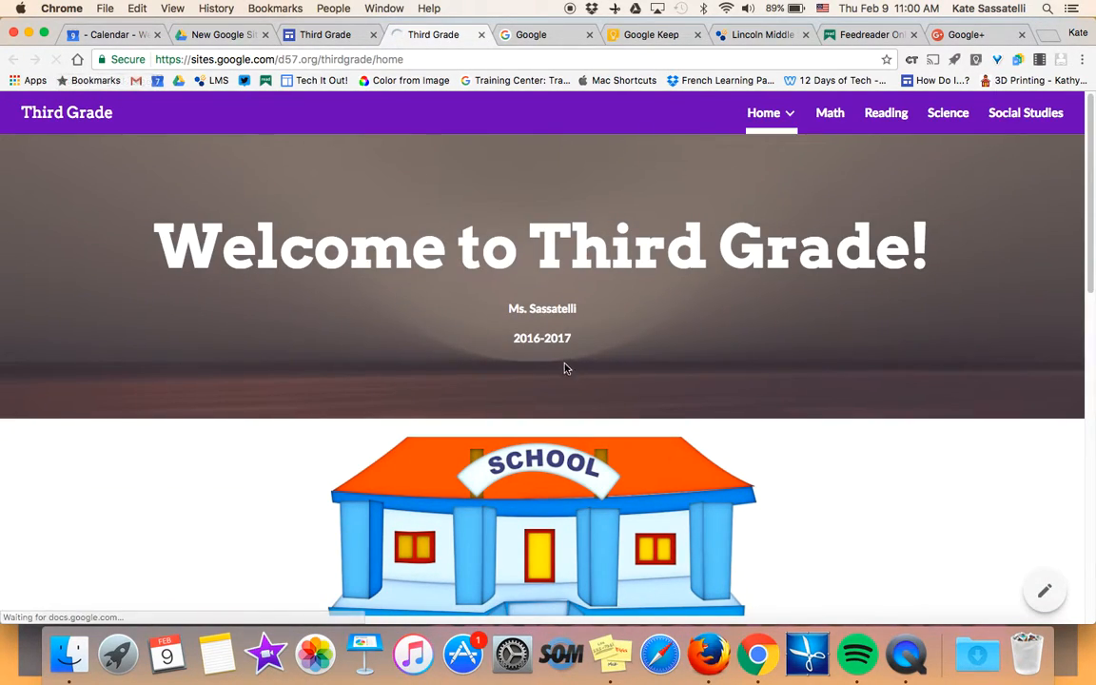
Return to the site editor and review the publish settings for site location and visitor access, leaving them without saving
{"action": "left_click", "coordinate": [325, 34]}
{"action": "left_click", "coordinate": [823, 113]}
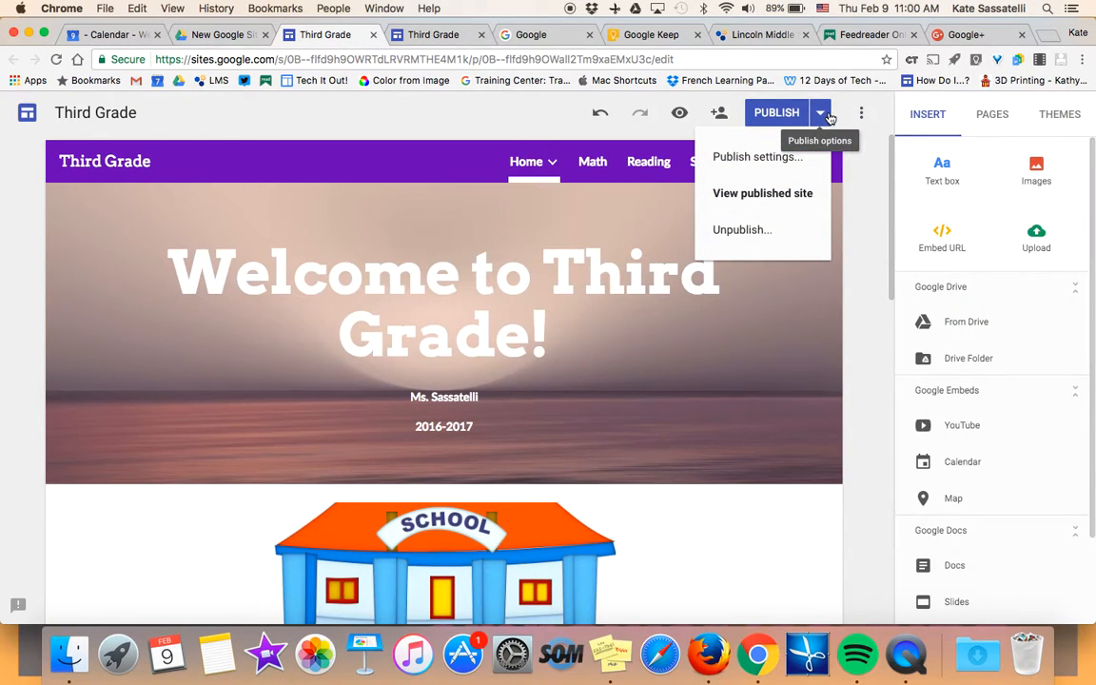
{"action": "left_click", "coordinate": [776, 158]}
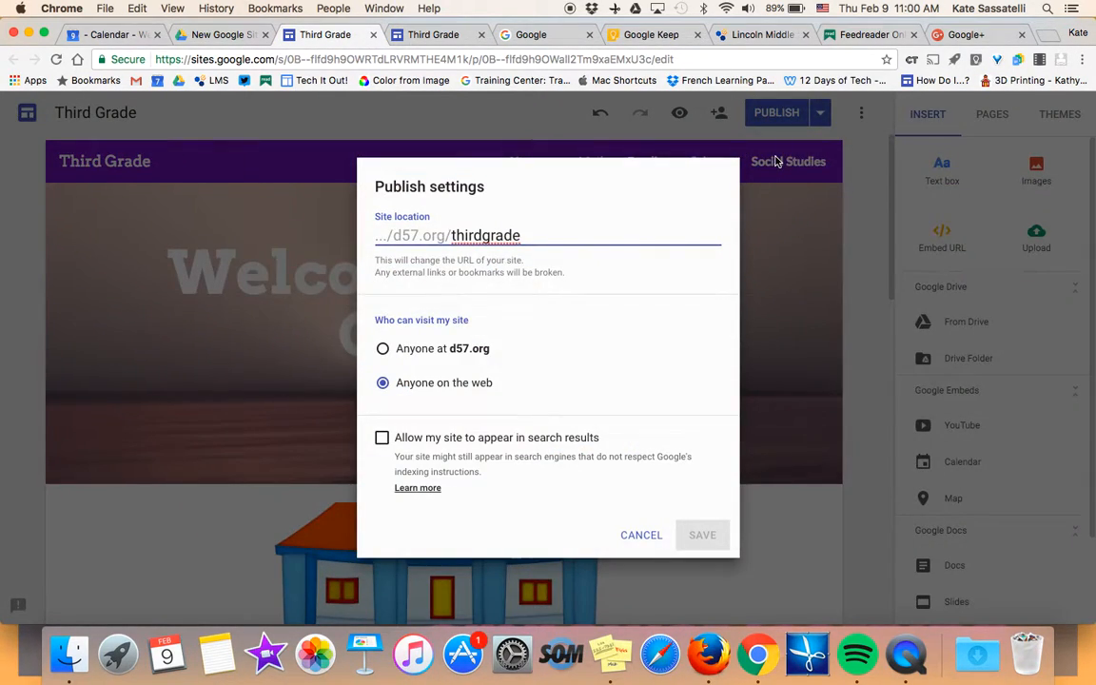
{"action": "left_click", "coordinate": [646, 537]}
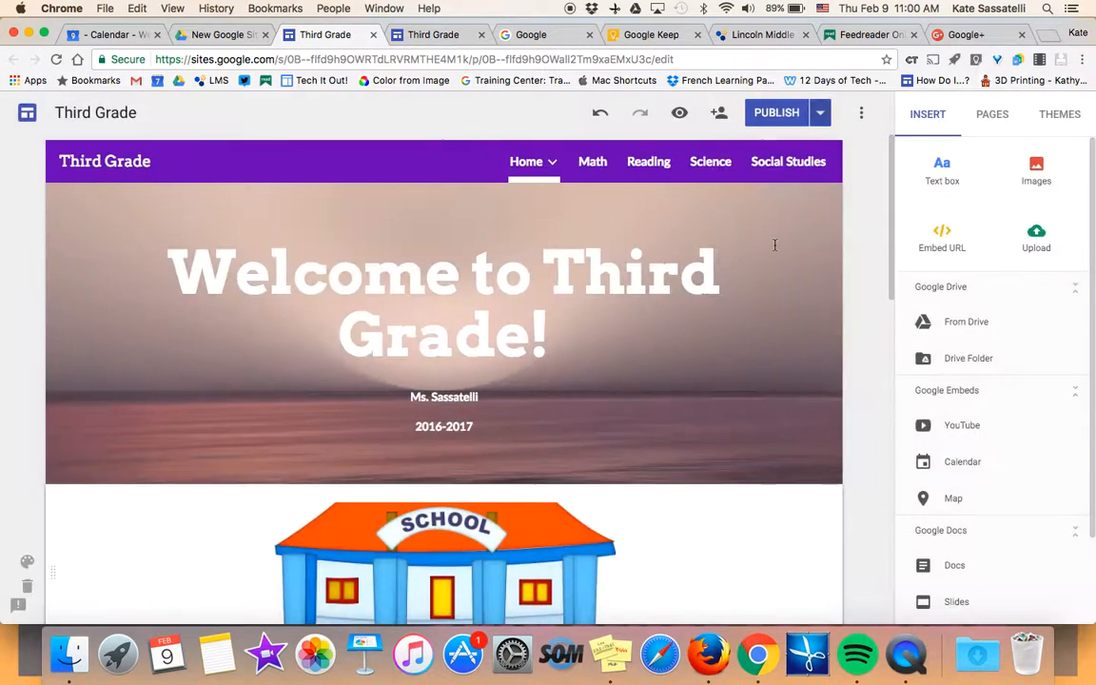